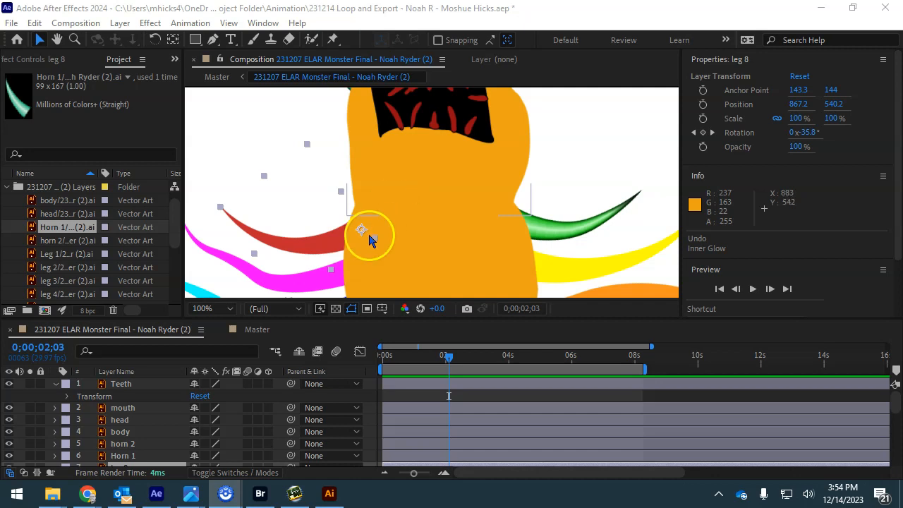
- Reveal the Horn 1 footage in Explorer and open the ELAR Monster Final .ai file in Illustrator
{"action": "right_click", "coordinate": [56, 231]}
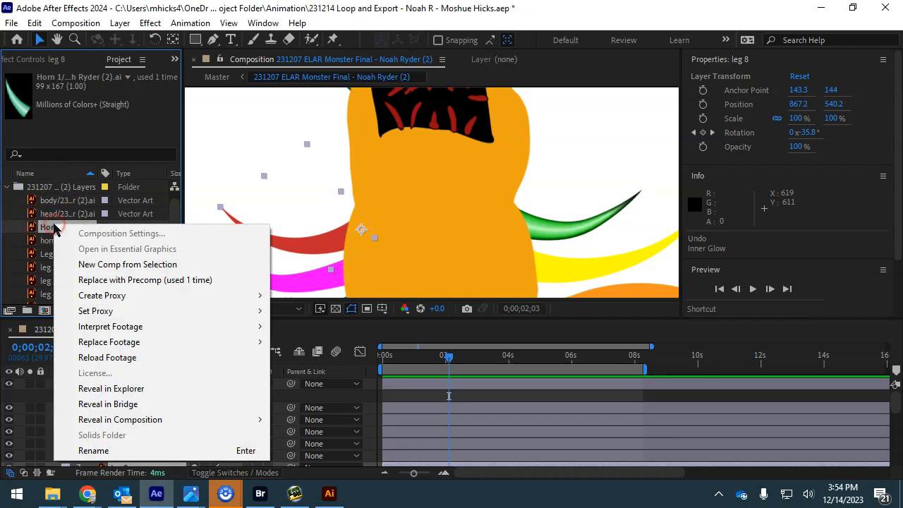
{"action": "left_click", "coordinate": [131, 389]}
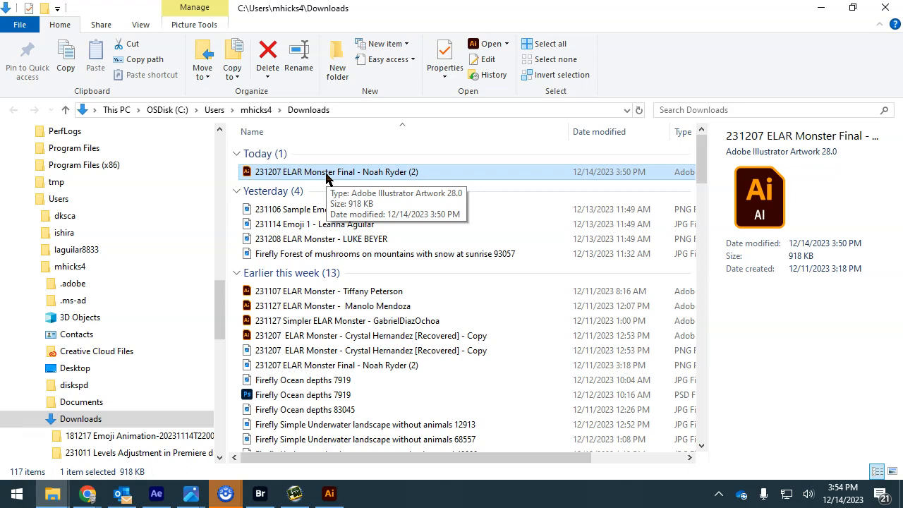
{"action": "right_click", "coordinate": [326, 178]}
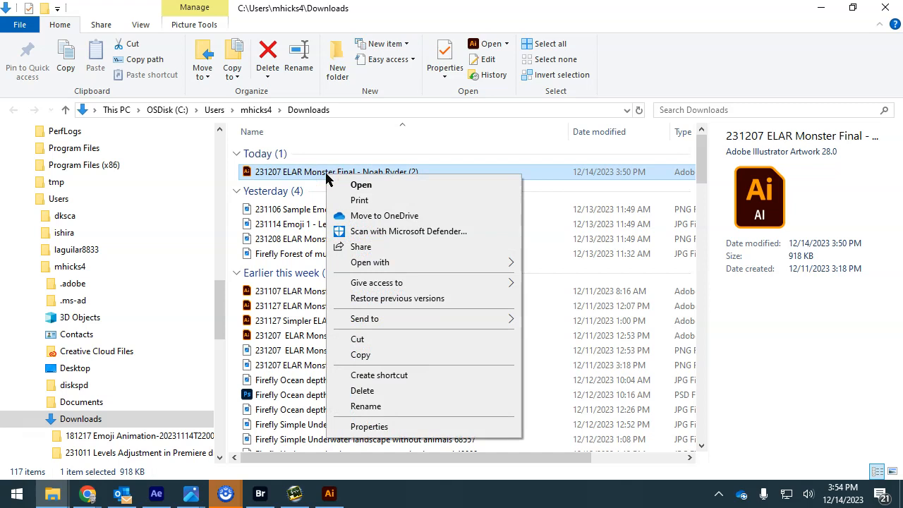
{"action": "left_click", "coordinate": [366, 187]}
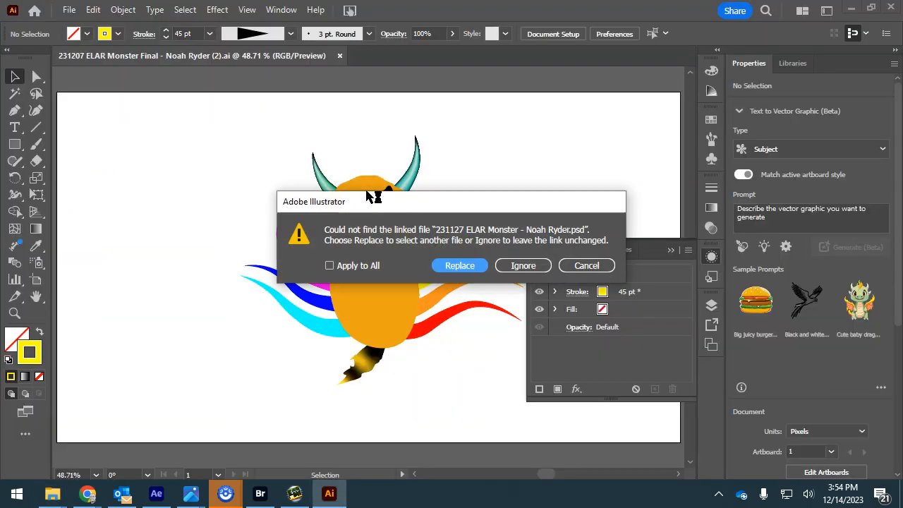
- Ignore the missing linked file, select the red tentacle with Direct Selection and zoom to 150%
{"action": "left_click", "coordinate": [517, 268]}
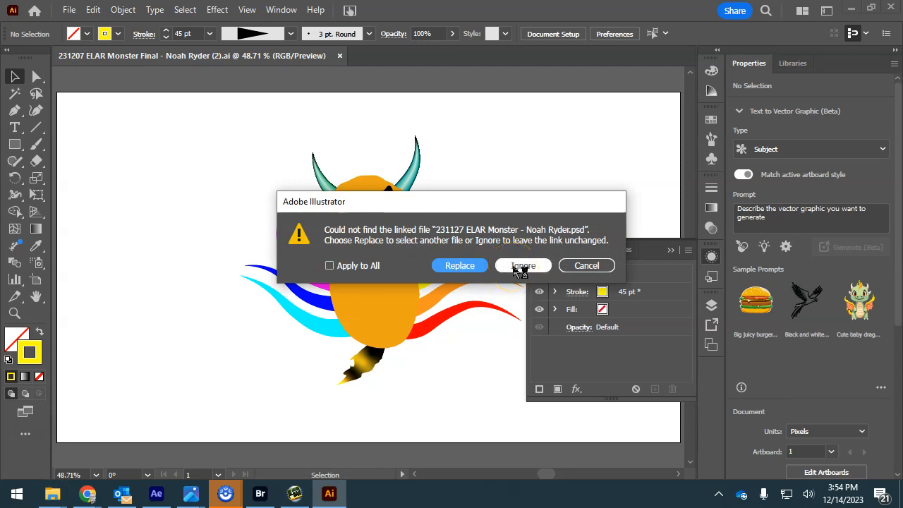
{"action": "left_click", "coordinate": [514, 268]}
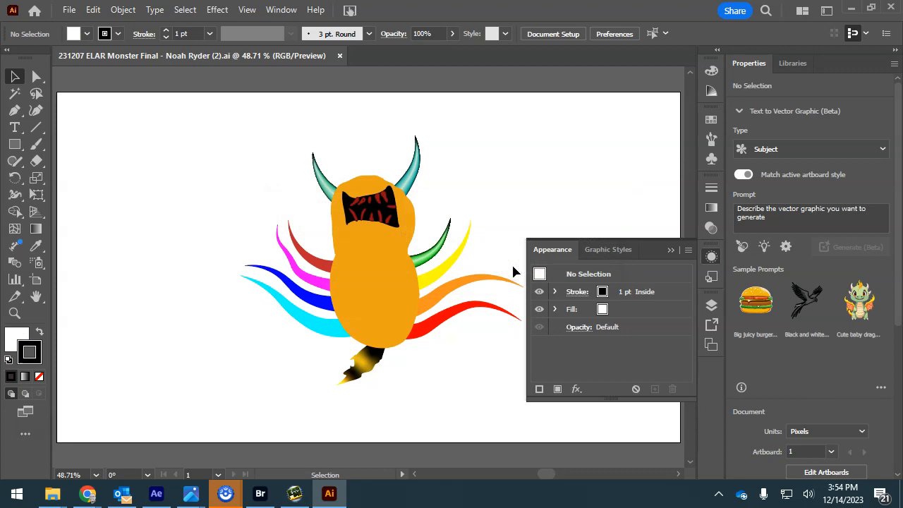
{"action": "left_click", "coordinate": [326, 270]}
{"action": "key", "text": "a"}
{"action": "scroll", "coordinate": [326, 270], "scroll_direction": "up", "scroll_amount": 3}
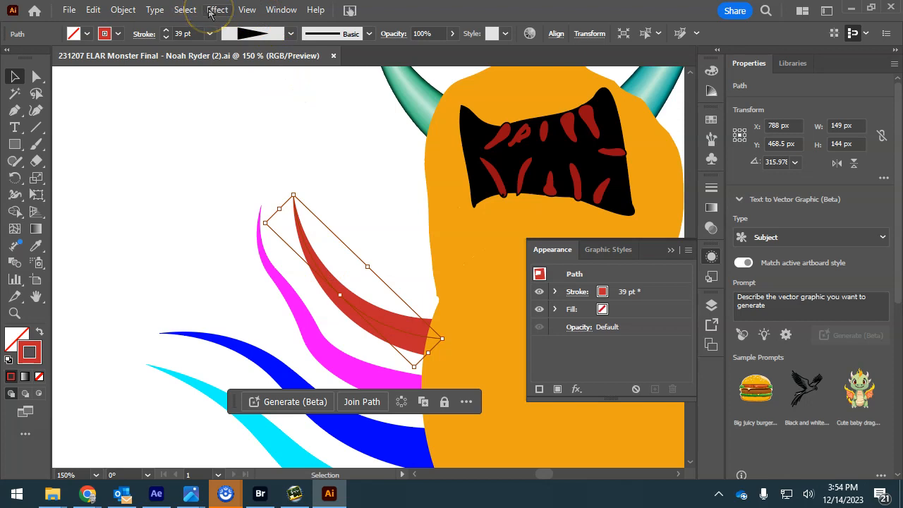
- Give the red tentacle a Normal, black, 100% opacity, 6 px Edge inner glow, then select the pink tentacle
{"action": "left_click", "coordinate": [211, 10]}
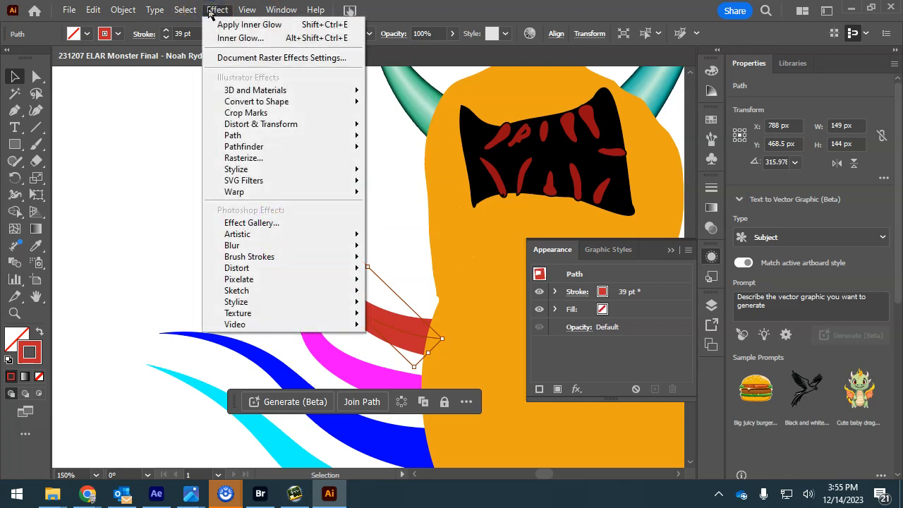
{"action": "left_click", "coordinate": [239, 38]}
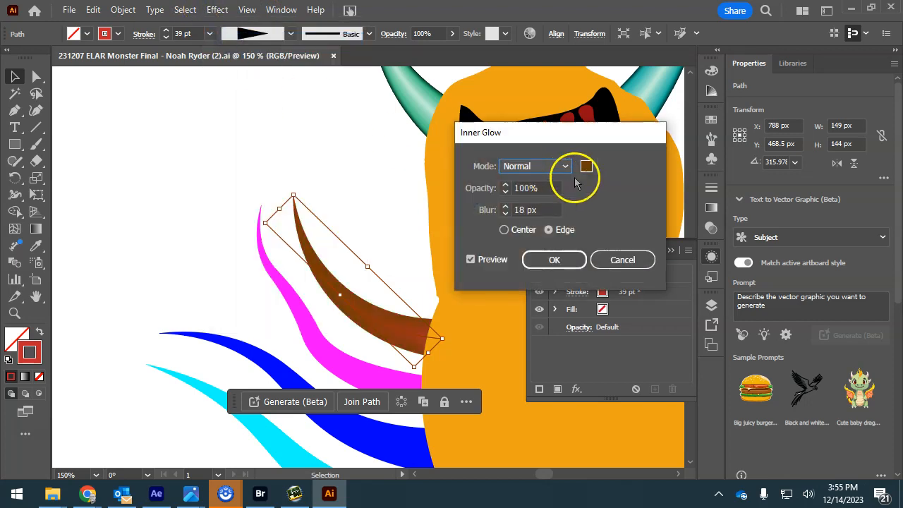
{"action": "left_click", "coordinate": [565, 166]}
{"action": "left_click", "coordinate": [544, 182]}
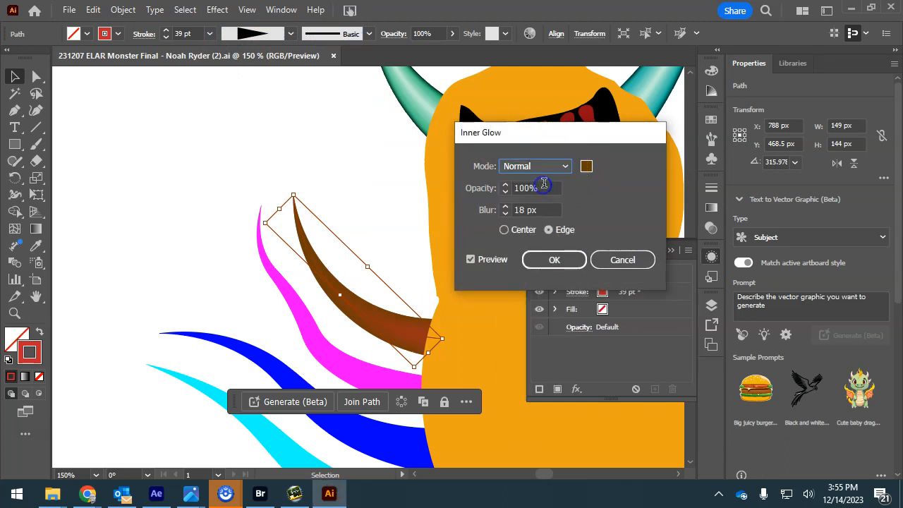
{"action": "left_click", "coordinate": [586, 165]}
{"action": "left_click", "coordinate": [682, 318]}
{"action": "left_click_drag", "start_coordinate": [691, 335], "coordinate": [700, 359]}
{"action": "left_click", "coordinate": [847, 155]}
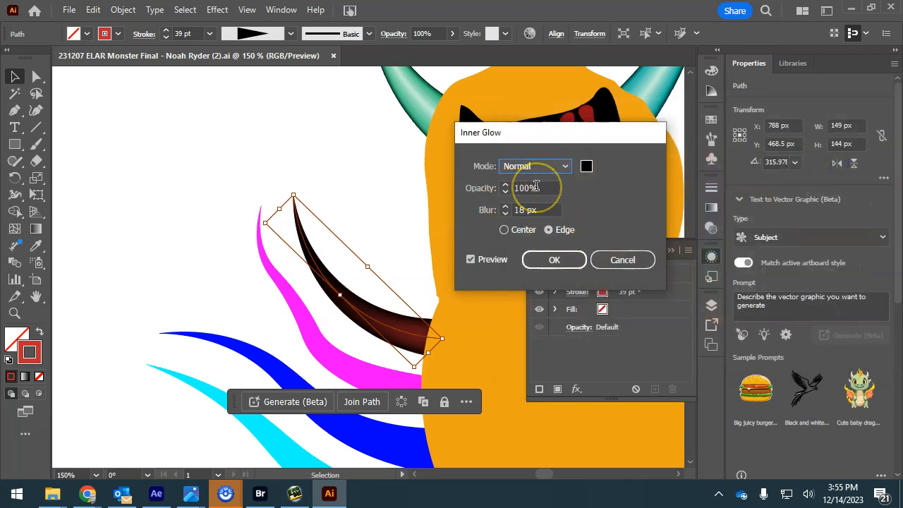
{"action": "left_click", "coordinate": [506, 214]}
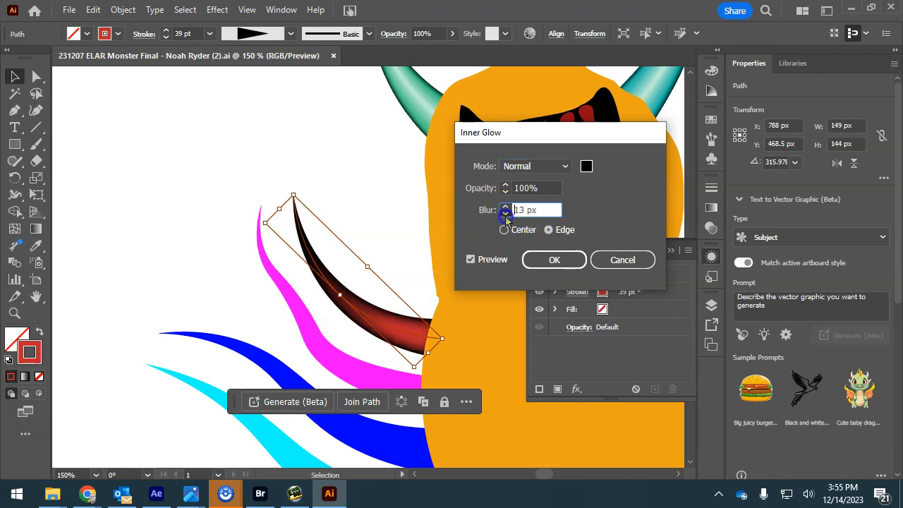
{"action": "left_click", "coordinate": [506, 207]}
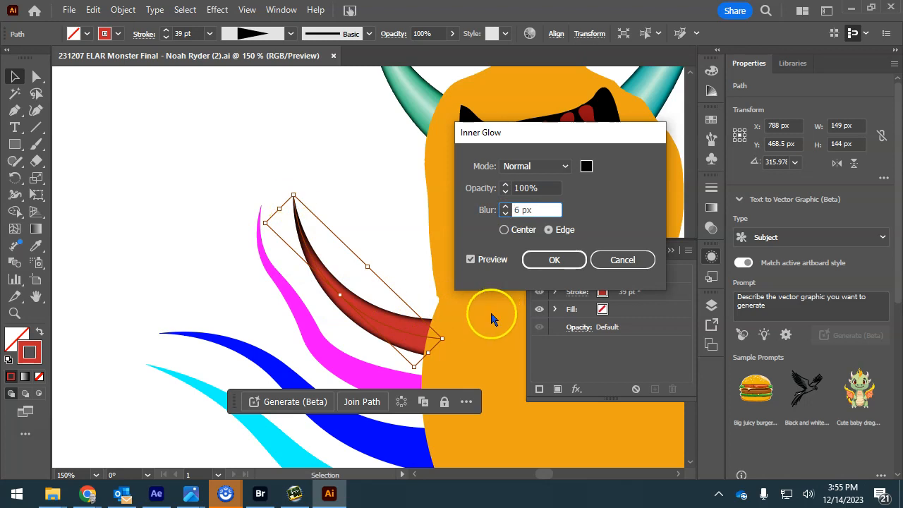
{"action": "left_click", "coordinate": [554, 261]}
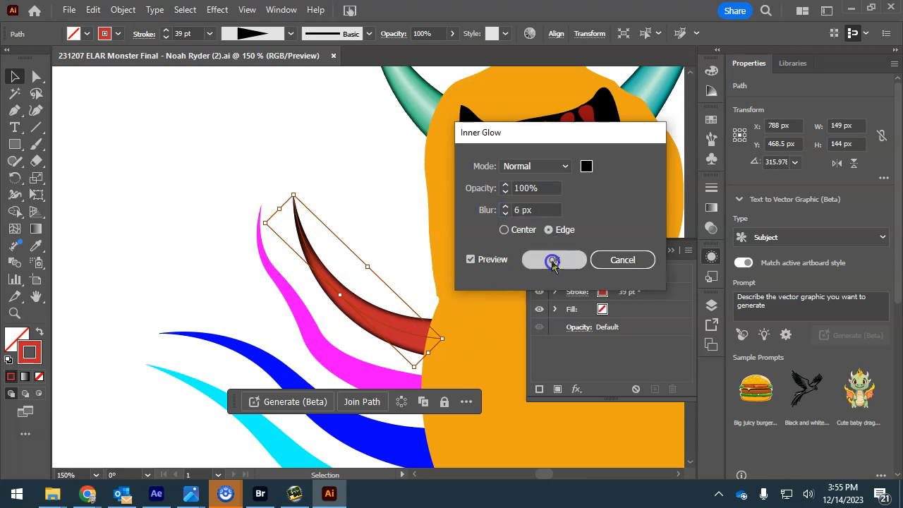
{"action": "left_click_drag", "start_coordinate": [403, 215], "coordinate": [270, 89]}
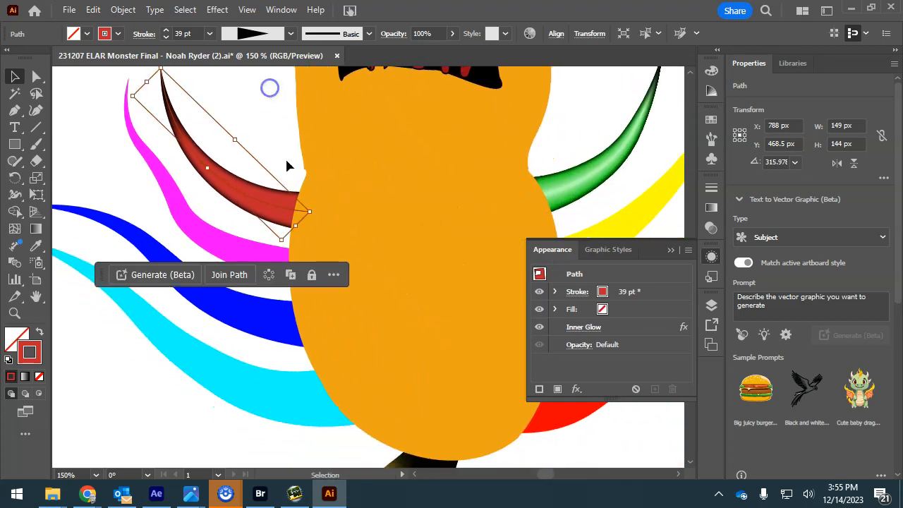
{"action": "left_click", "coordinate": [244, 256]}
- Add the blue, cyan, yellow, orange and lower red tentacles to the selection and reapply the inner glow
{"action": "left_click", "coordinate": [222, 303], "text": "shift"}
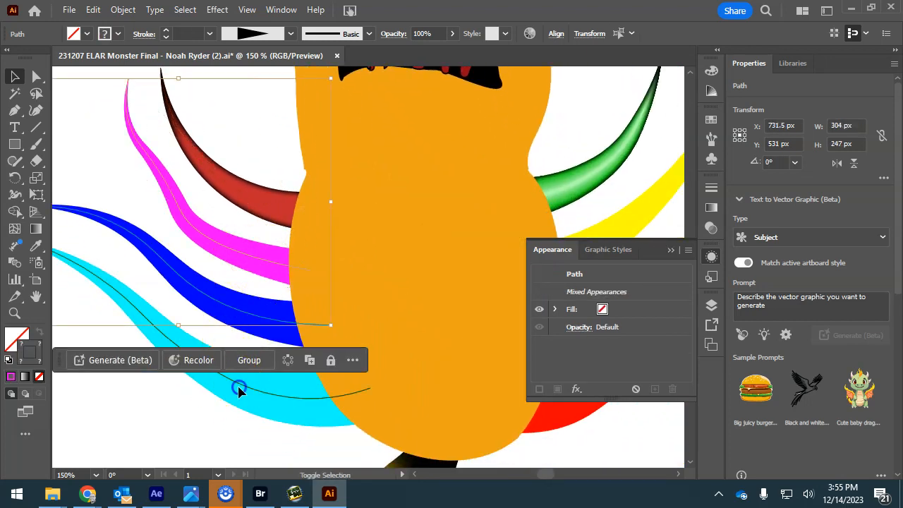
{"action": "left_click", "coordinate": [238, 390], "text": "shift"}
{"action": "left_click", "coordinate": [644, 215], "text": "shift"}
{"action": "left_click_drag", "start_coordinate": [437, 258], "coordinate": [271, 209]}
{"action": "left_click", "coordinate": [425, 261], "text": "shift"}
{"action": "left_click", "coordinate": [437, 322], "text": "shift"}
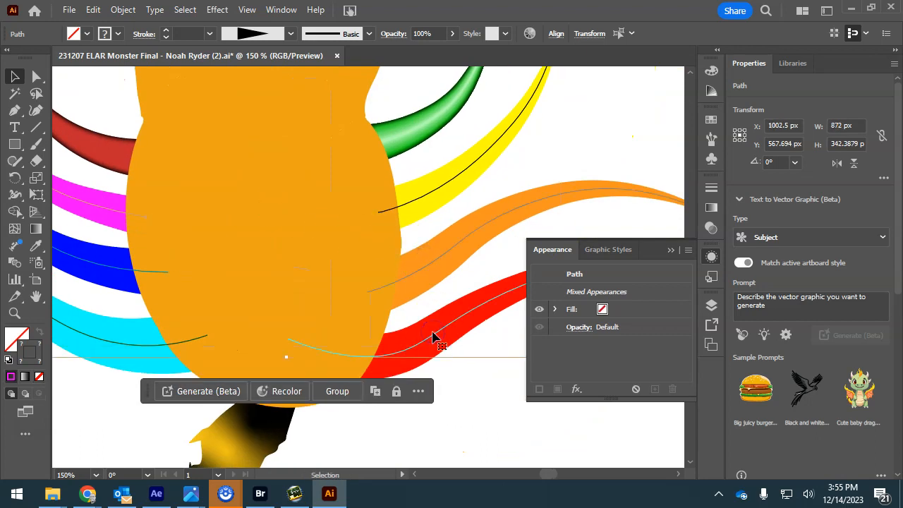
{"action": "left_click", "coordinate": [710, 304]}
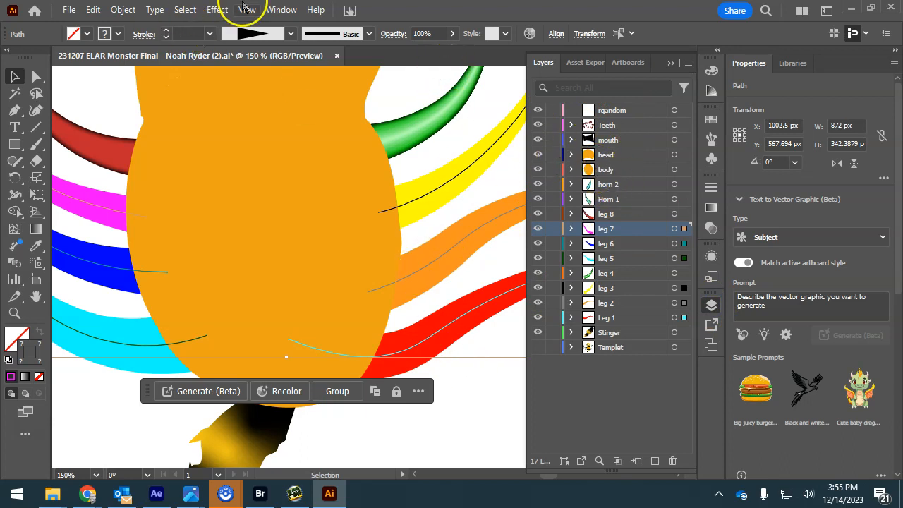
{"action": "left_click", "coordinate": [217, 10]}
{"action": "left_click", "coordinate": [229, 27]}
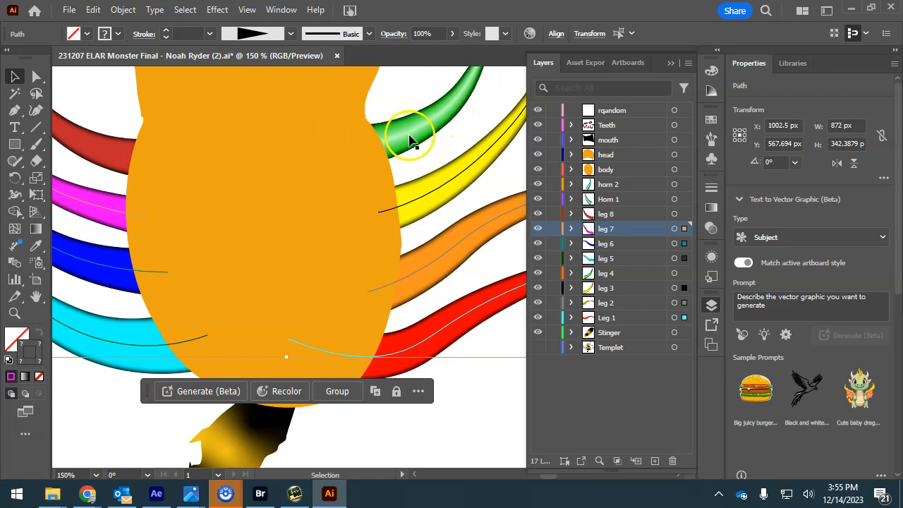
{"action": "double_click", "coordinate": [444, 198]}
{"action": "double_click", "coordinate": [28, 352]}
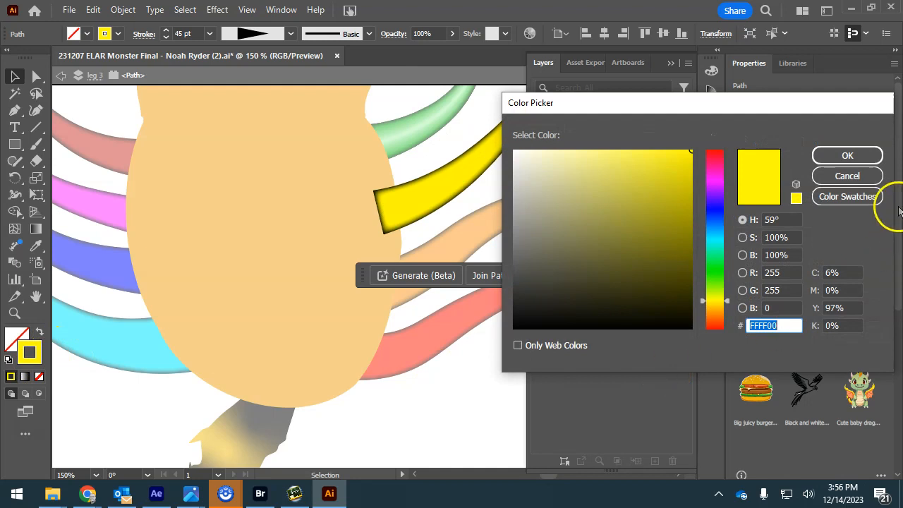
{"action": "left_click", "coordinate": [867, 158]}
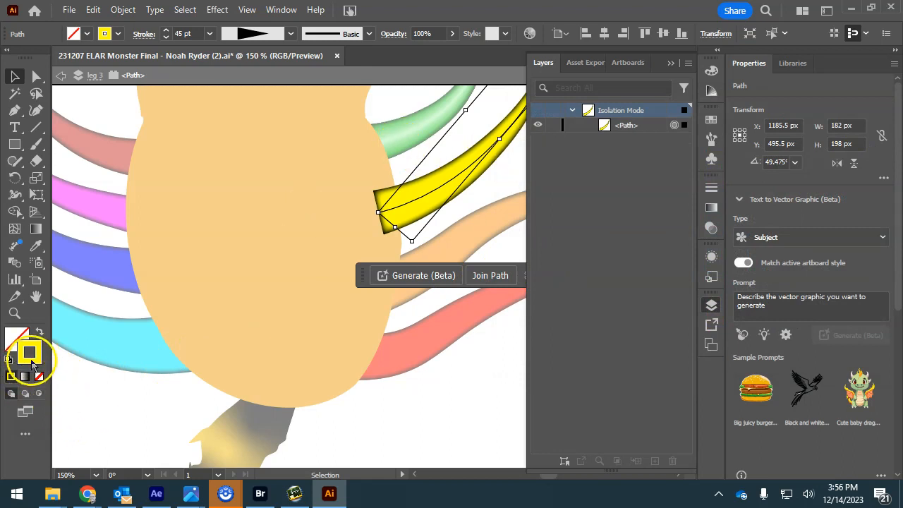
{"action": "double_click", "coordinate": [388, 167]}
{"action": "left_click", "coordinate": [421, 124]}
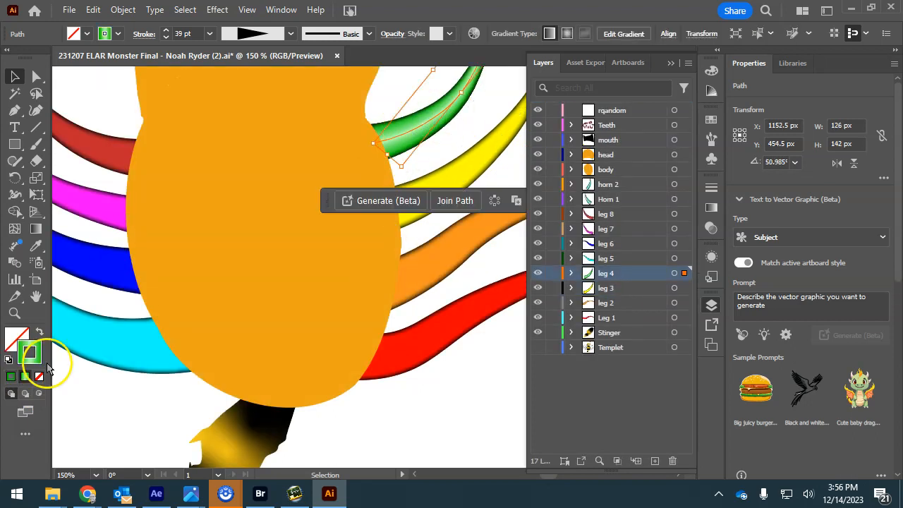
- Give the yellow tentacle a gradient across its stroke width with the end stop set to FFFF00
{"action": "left_click", "coordinate": [459, 182]}
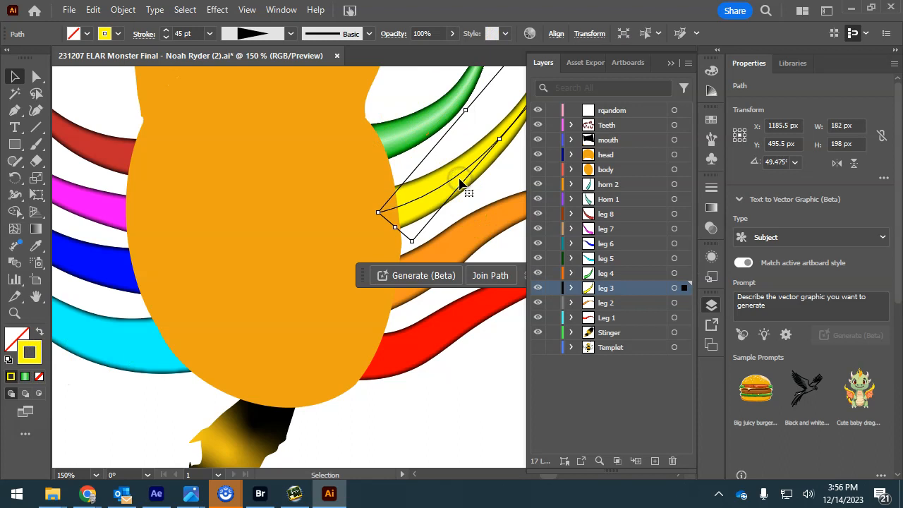
{"action": "left_click", "coordinate": [27, 378]}
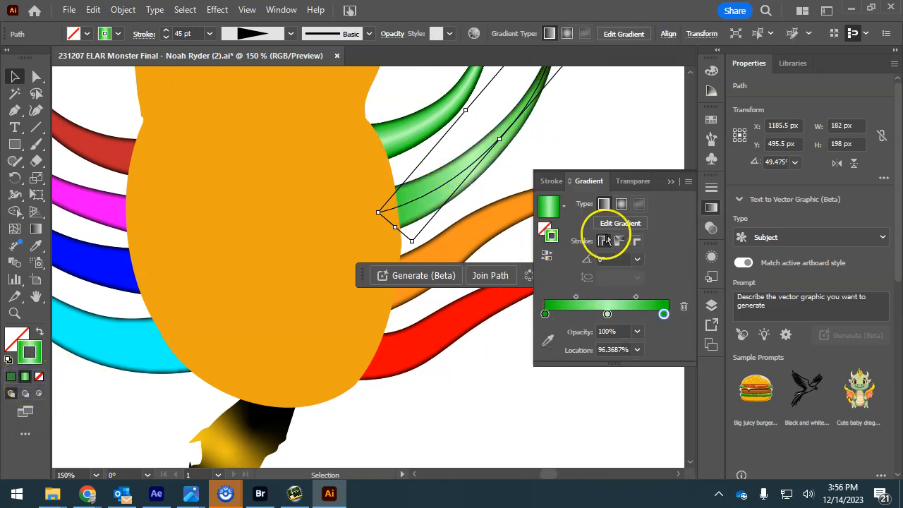
{"action": "left_click", "coordinate": [636, 241]}
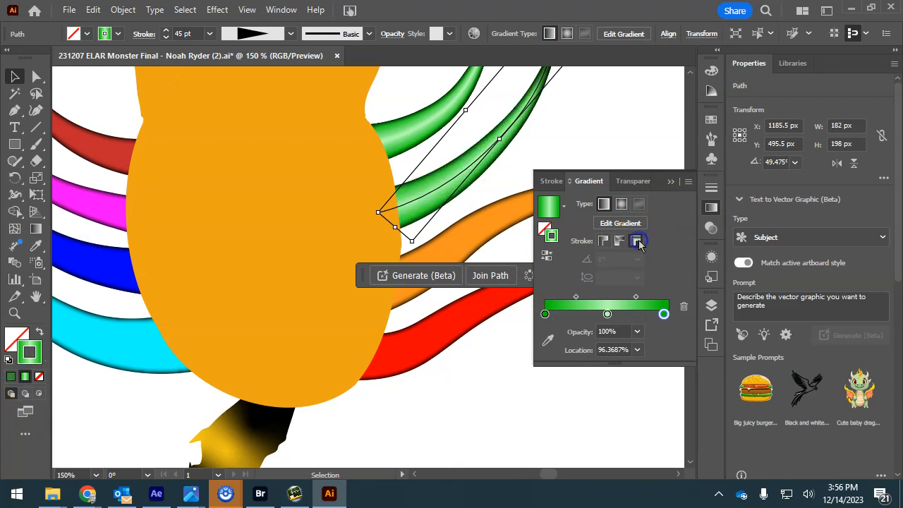
{"action": "left_click", "coordinate": [664, 313]}
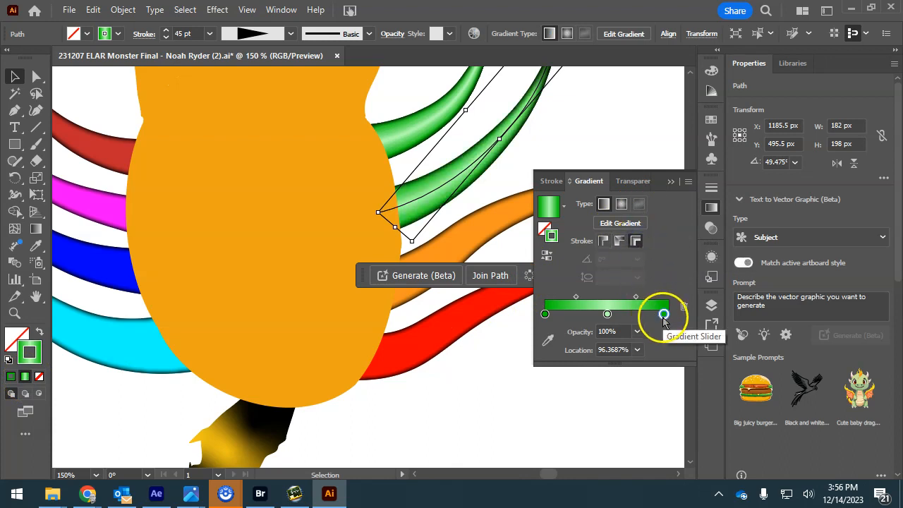
{"action": "double_click", "coordinate": [663, 315]}
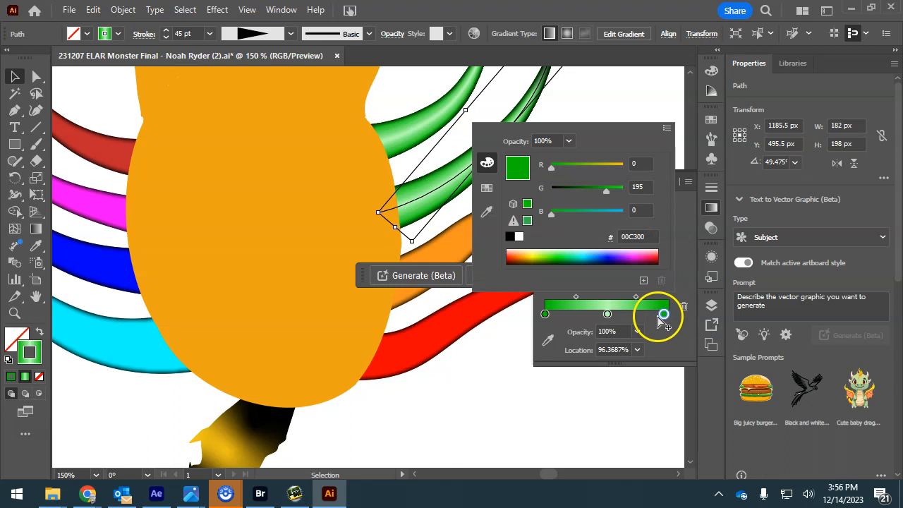
{"action": "left_click", "coordinate": [650, 236]}
{"action": "left_click", "coordinate": [653, 247]}
{"action": "type", "text": "FFFF00"}
{"action": "key", "text": "Return"}
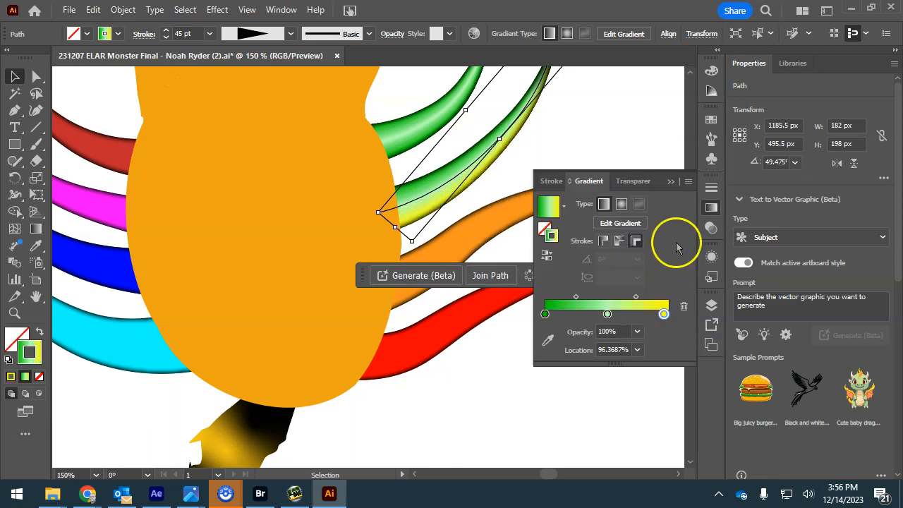
- Set the left gradient stop to FFFF00 and the middle stop to white, then save the artwork
{"action": "double_click", "coordinate": [544, 314]}
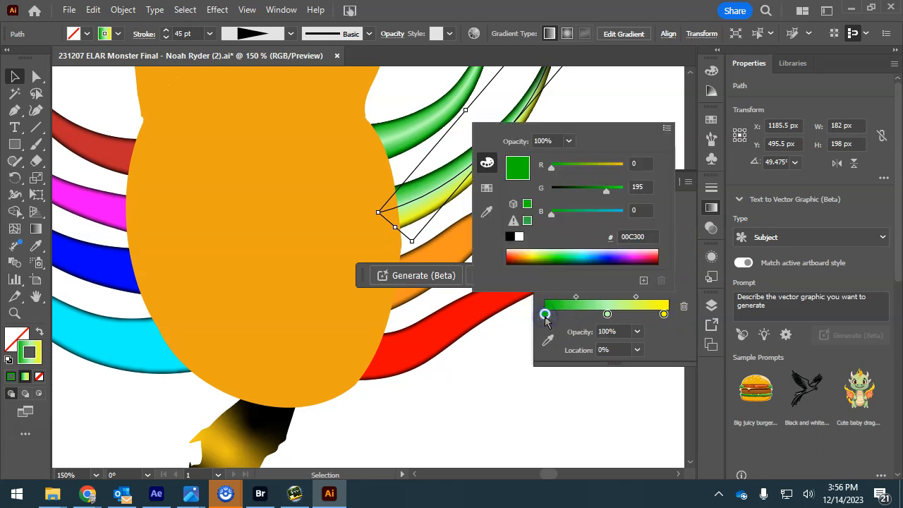
{"action": "left_click", "coordinate": [613, 241]}
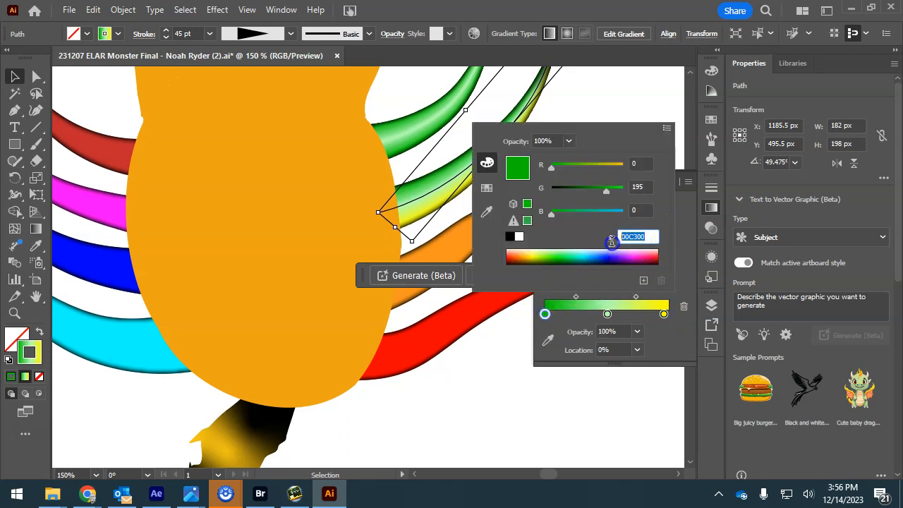
{"action": "type", "text": "FFFF00"}
{"action": "key", "text": "Return"}
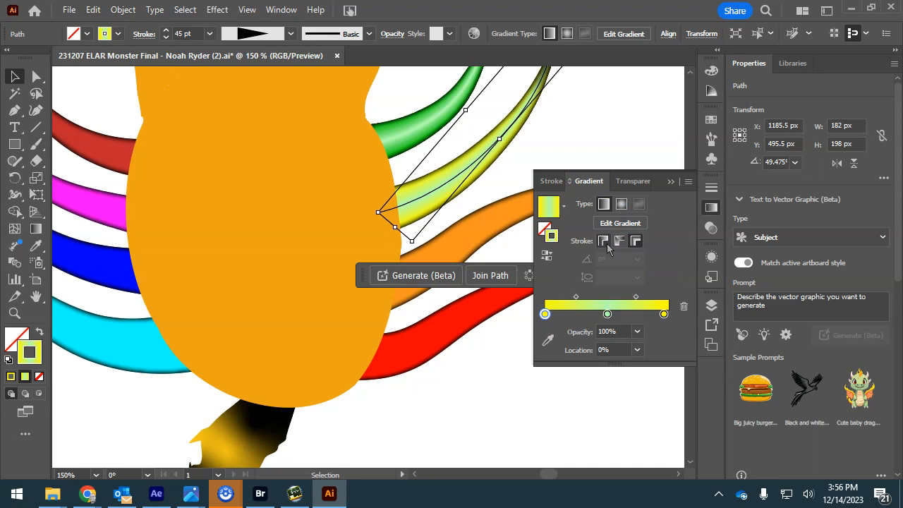
{"action": "left_click", "coordinate": [608, 314]}
{"action": "double_click", "coordinate": [608, 315]}
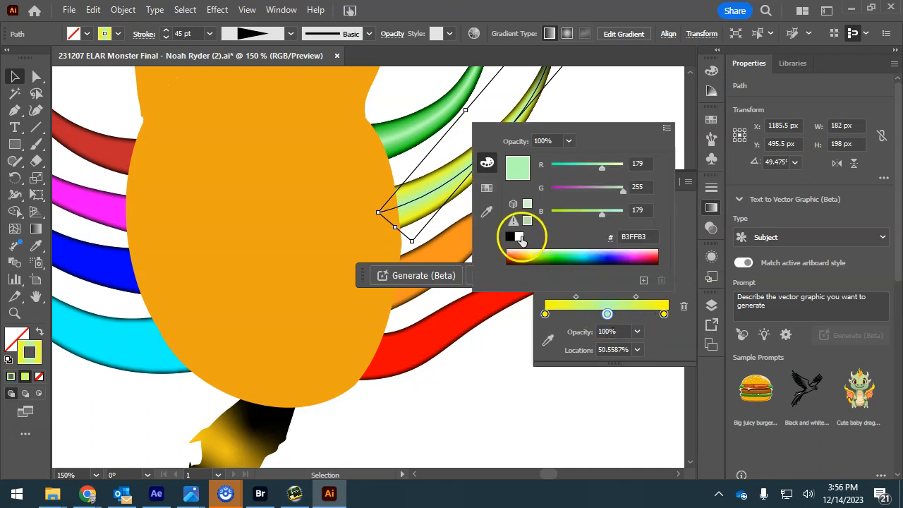
{"action": "left_click", "coordinate": [519, 237]}
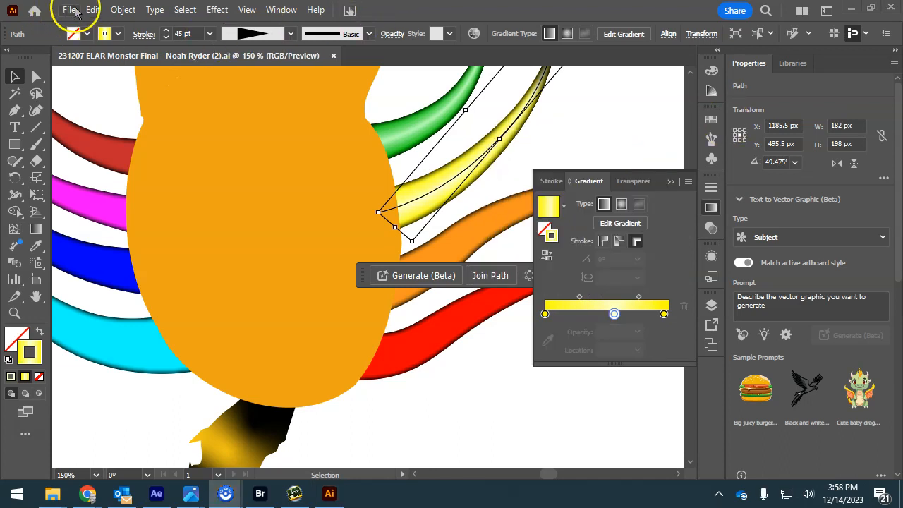
{"action": "left_click", "coordinate": [75, 12]}
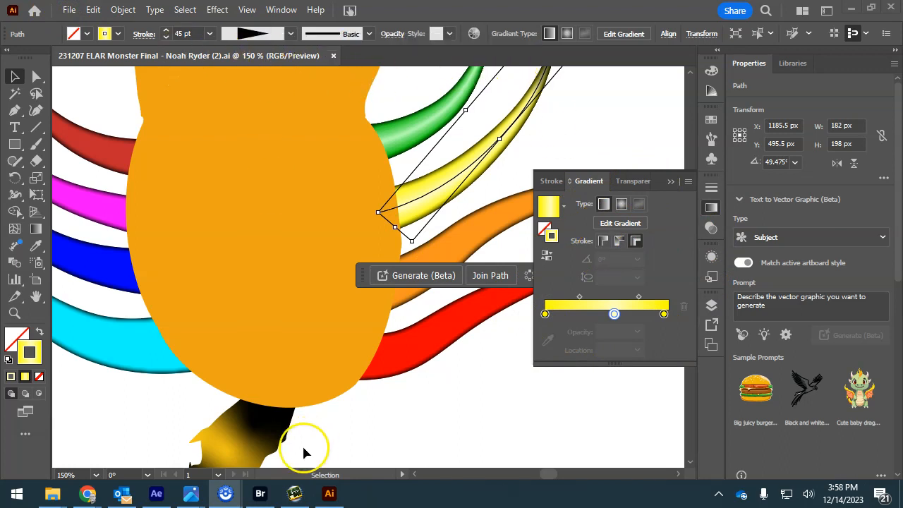
{"action": "left_click", "coordinate": [156, 493]}
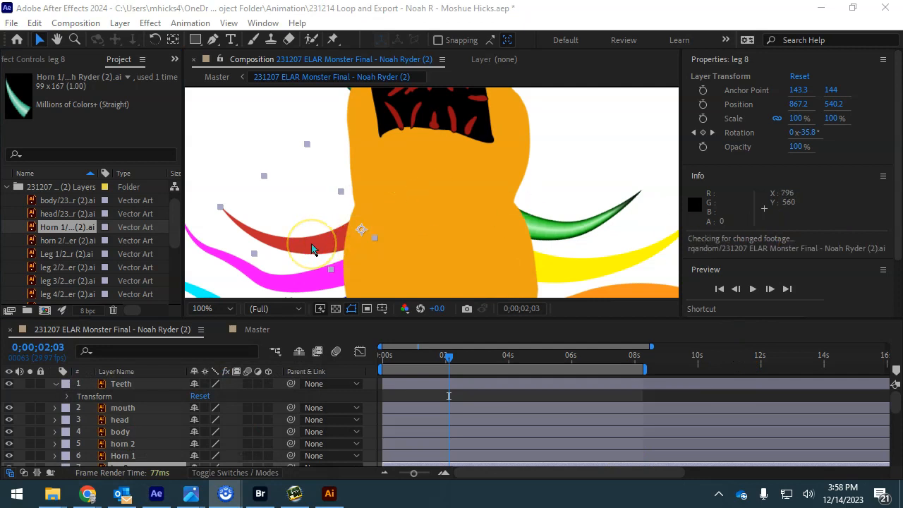
{"action": "left_click", "coordinate": [456, 180]}
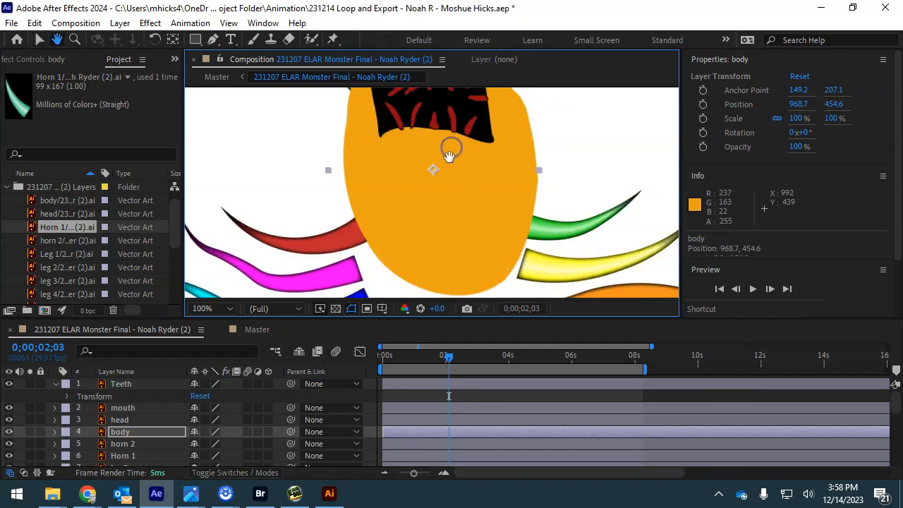
{"action": "key", "text": "ctrl+z"}
{"action": "key", "text": "h"}
{"action": "left_click_drag", "start_coordinate": [552, 208], "coordinate": [548, 127]}
{"action": "left_click_drag", "start_coordinate": [543, 186], "coordinate": [560, 153]}
{"action": "key", "text": "v"}
{"action": "left_click_drag", "start_coordinate": [449, 356], "coordinate": [400, 358]}
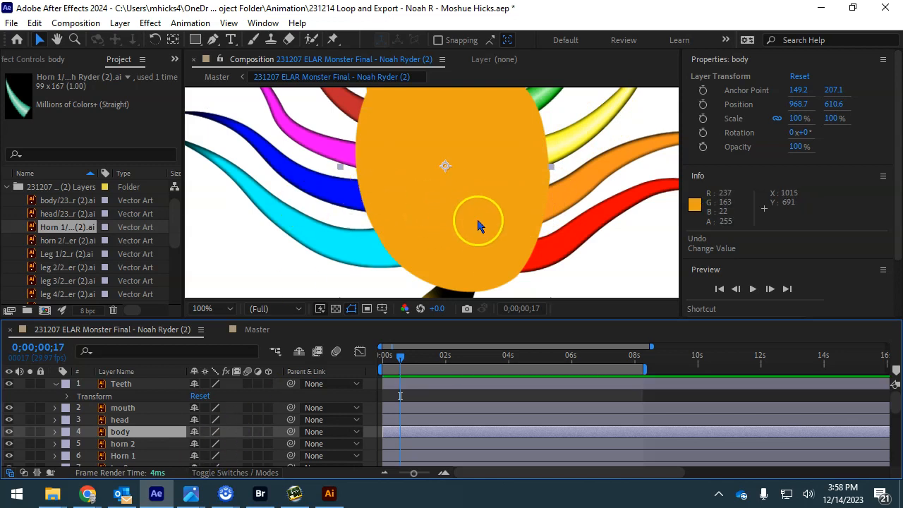
{"action": "key", "text": "h"}
{"action": "left_click_drag", "start_coordinate": [502, 155], "coordinate": [500, 266]}
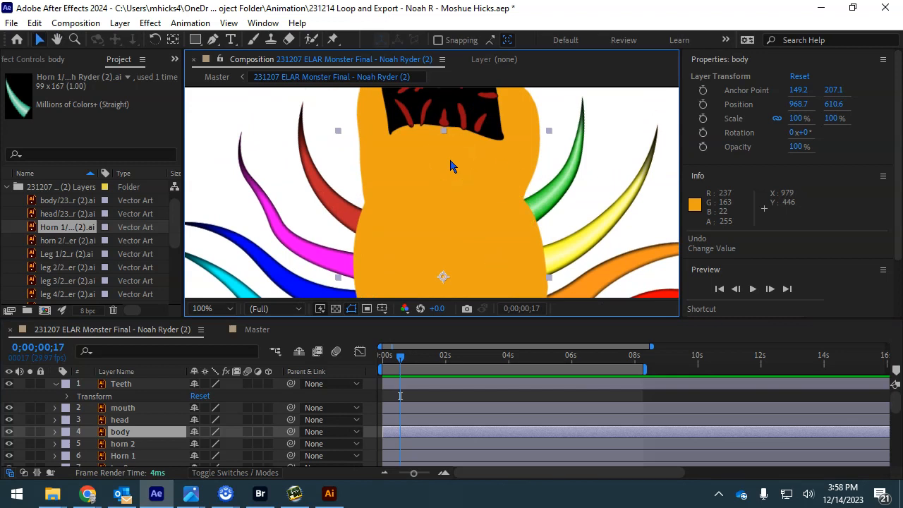
{"action": "left_click", "coordinate": [329, 493]}
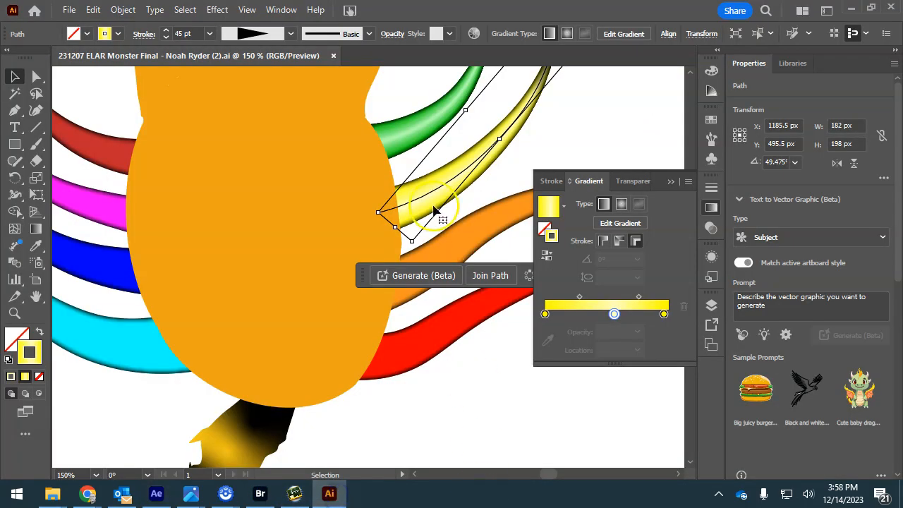
- Reapply the black inner glow to the monster's orange body shape
{"action": "left_click_drag", "start_coordinate": [245, 109], "coordinate": [301, 282]}
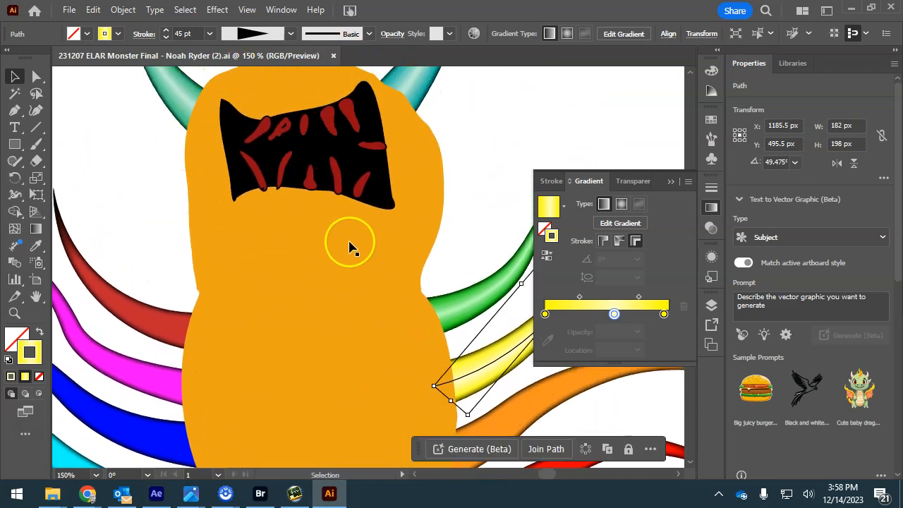
{"action": "left_click", "coordinate": [356, 413]}
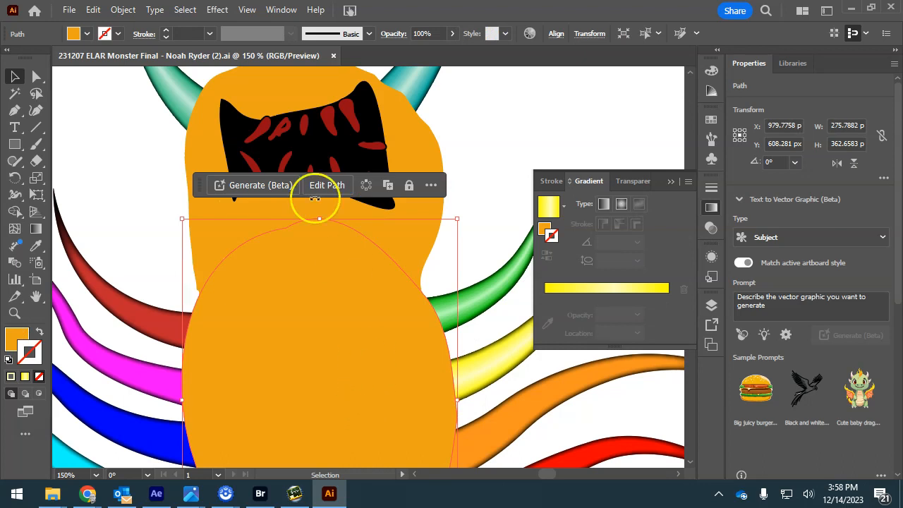
{"action": "left_click", "coordinate": [218, 10]}
{"action": "left_click", "coordinate": [236, 21]}
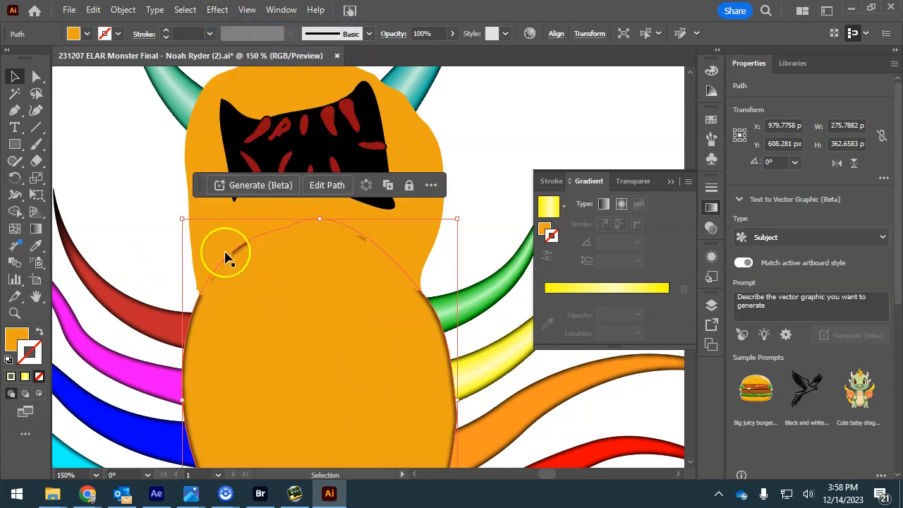
- Give the head shape an inner glow at Normal, 100% opacity, 6 px blur, Edge
{"action": "left_click", "coordinate": [240, 221]}
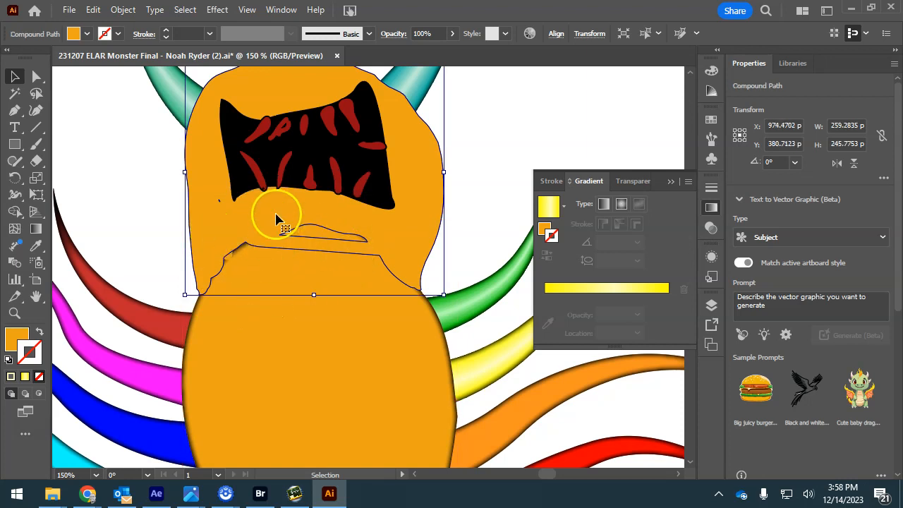
{"action": "left_click", "coordinate": [217, 10]}
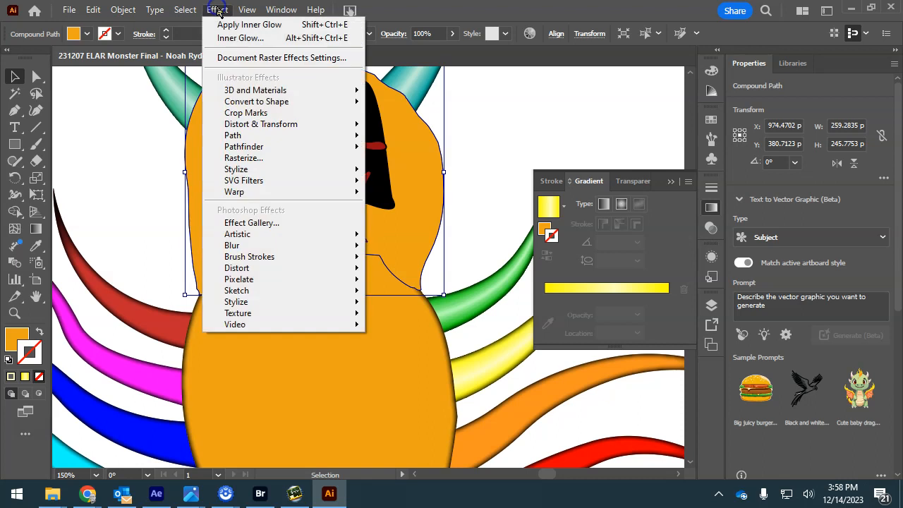
{"action": "left_click", "coordinate": [240, 38]}
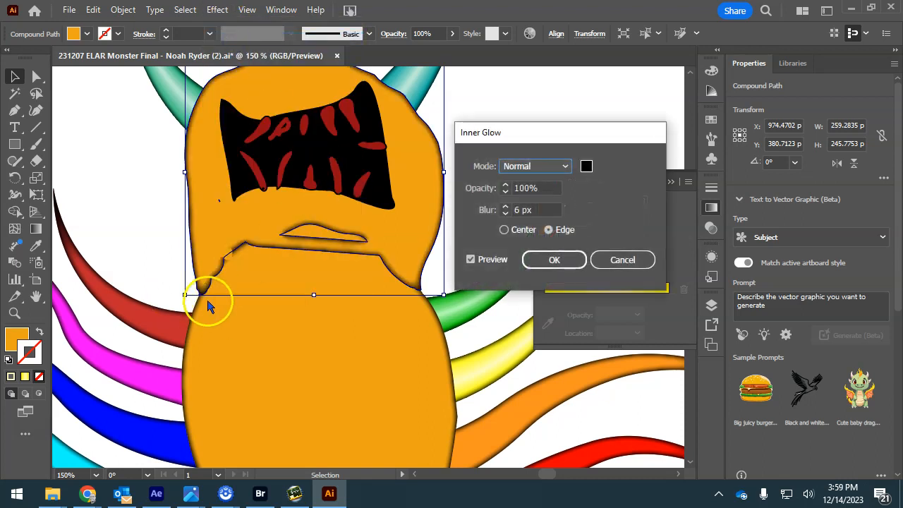
{"action": "left_click", "coordinate": [548, 261]}
{"action": "left_click", "coordinate": [36, 161]}
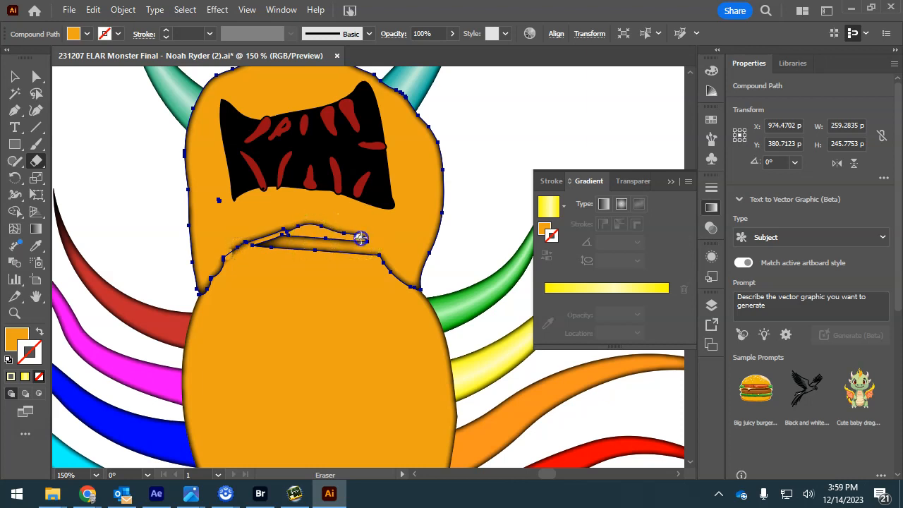
- Erase the slit below the mouth on the head shape
{"action": "mouse_move", "coordinate": [382, 262]}
{"action": "left_mouse_down"}
{"action": "mouse_move", "coordinate": [392, 309]}
{"action": "mouse_move", "coordinate": [388, 267]}
{"action": "mouse_move", "coordinate": [365, 252]}
{"action": "left_mouse_up"}
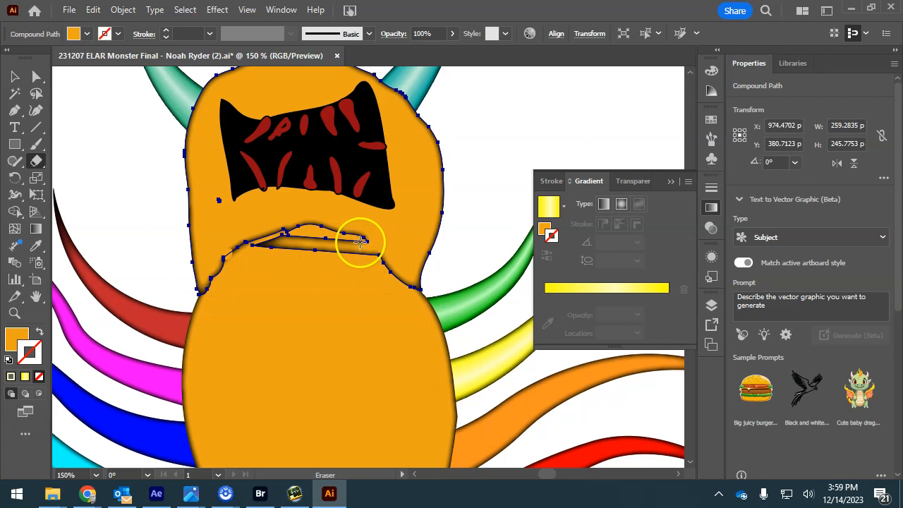
{"action": "key", "text": "ctrl+plus"}
{"action": "key", "text": "ctrl+plus"}
{"action": "key", "text": "space"}
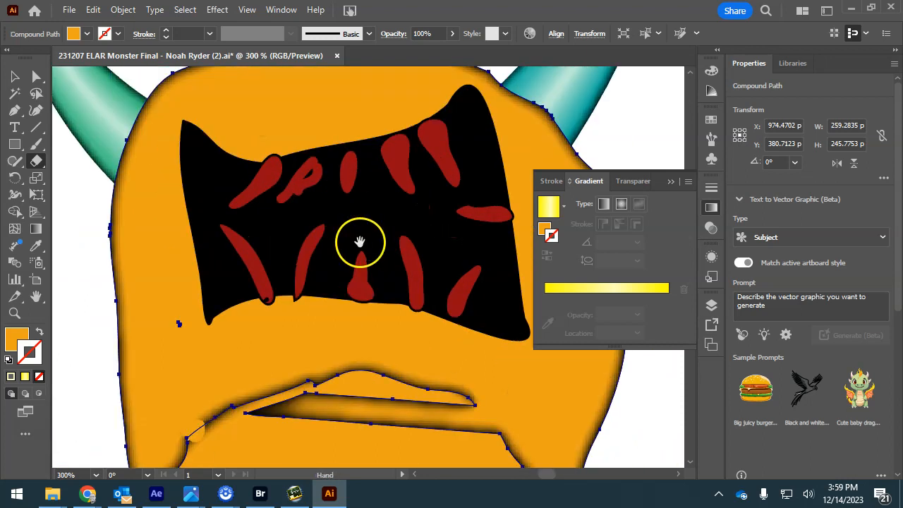
{"action": "left_click_drag", "start_coordinate": [360, 242], "coordinate": [307, 103]}
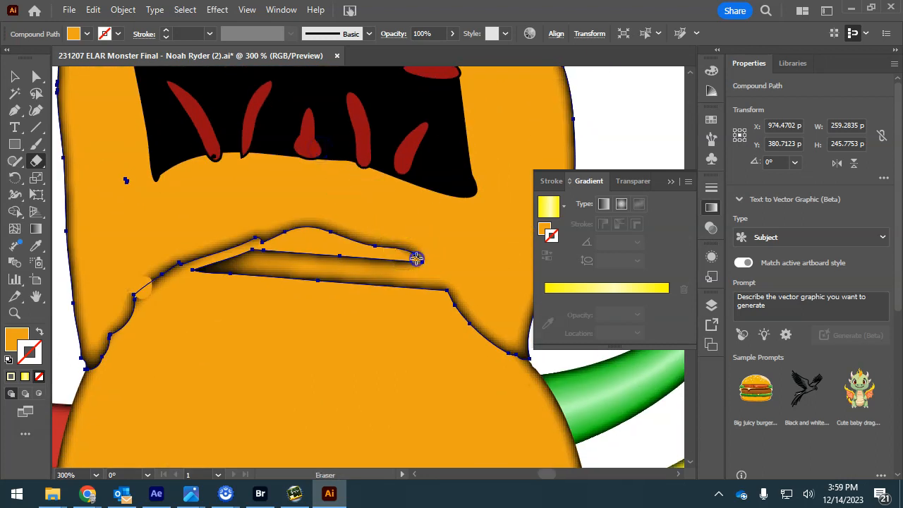
{"action": "left_click_drag", "start_coordinate": [447, 304], "coordinate": [449, 305]}
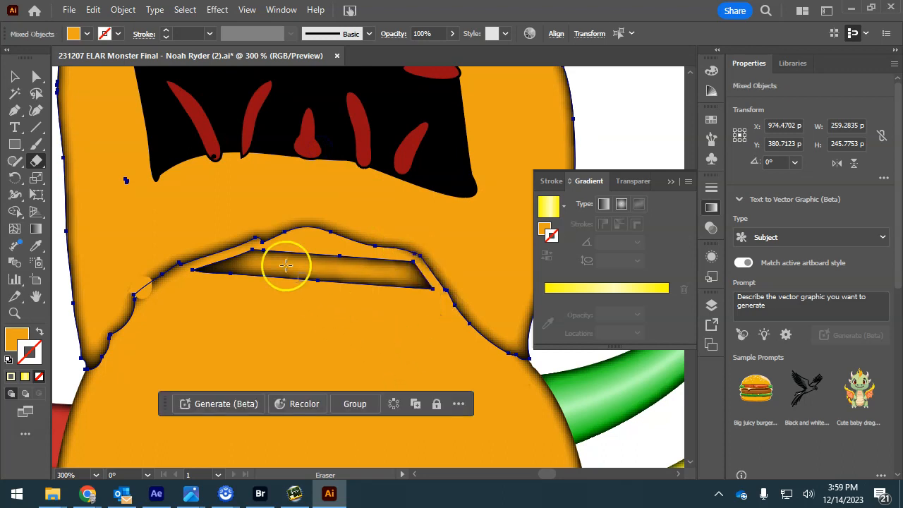
- Delete the leftover inner slit path and the small stray piece
{"action": "key", "text": "v"}
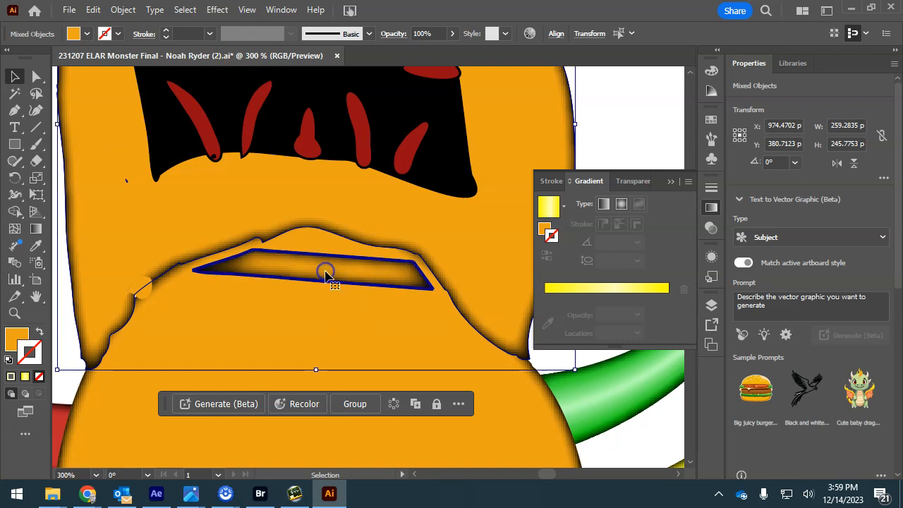
{"action": "key", "text": "Delete"}
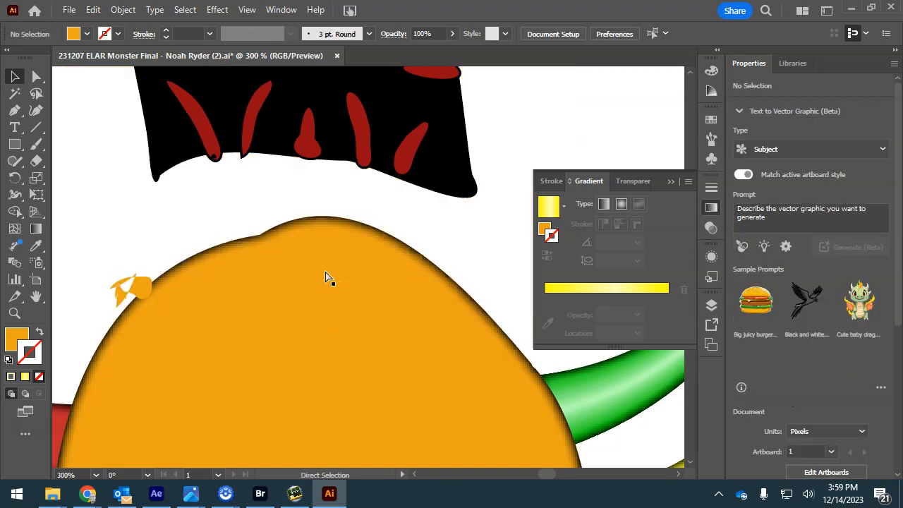
{"action": "key", "text": "ctrl+z"}
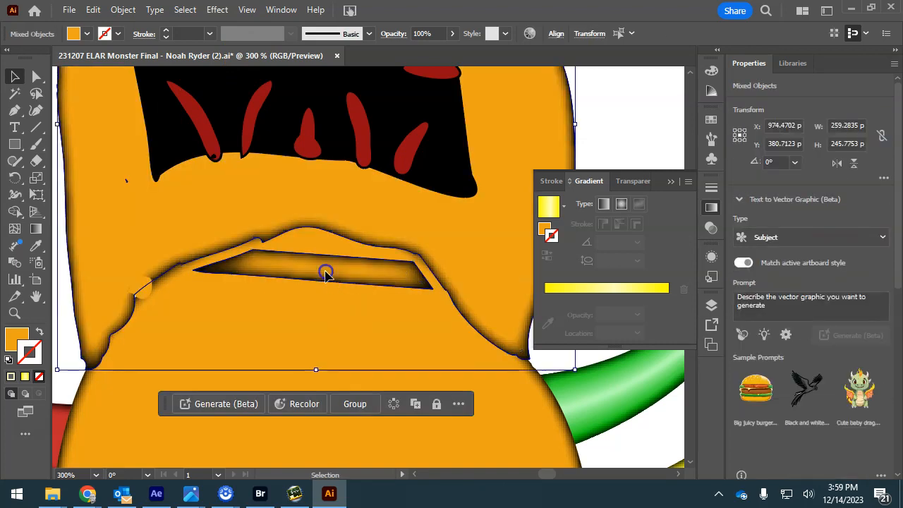
{"action": "double_click", "coordinate": [325, 274]}
{"action": "key", "text": "Delete"}
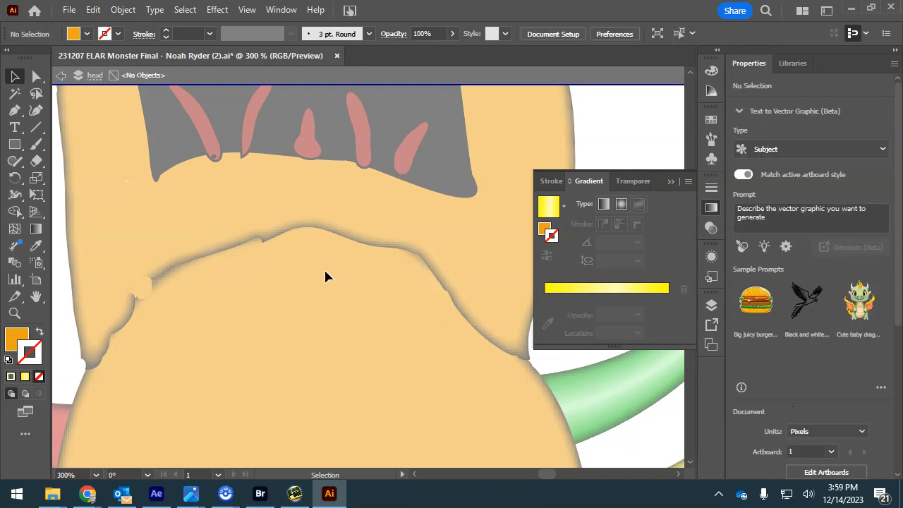
{"action": "double_click", "coordinate": [141, 291]}
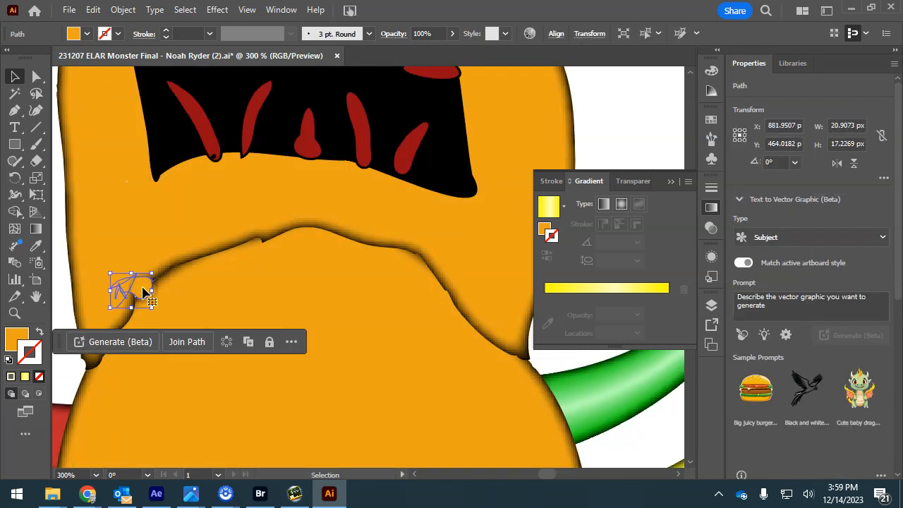
{"action": "key", "text": "Delete"}
- Smooth the head's compound path outline to 45%
{"action": "left_click", "coordinate": [176, 222]}
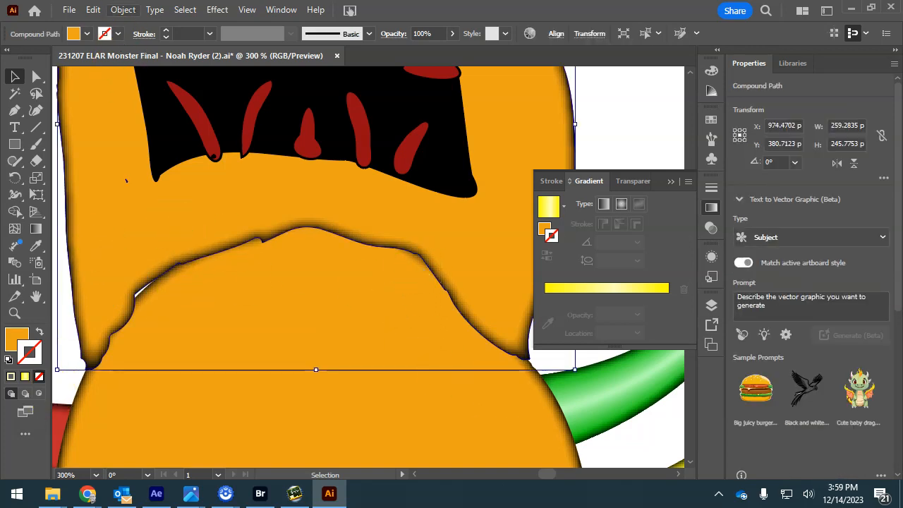
{"action": "left_click", "coordinate": [123, 10]}
{"action": "mouse_move", "coordinate": [172, 373]}
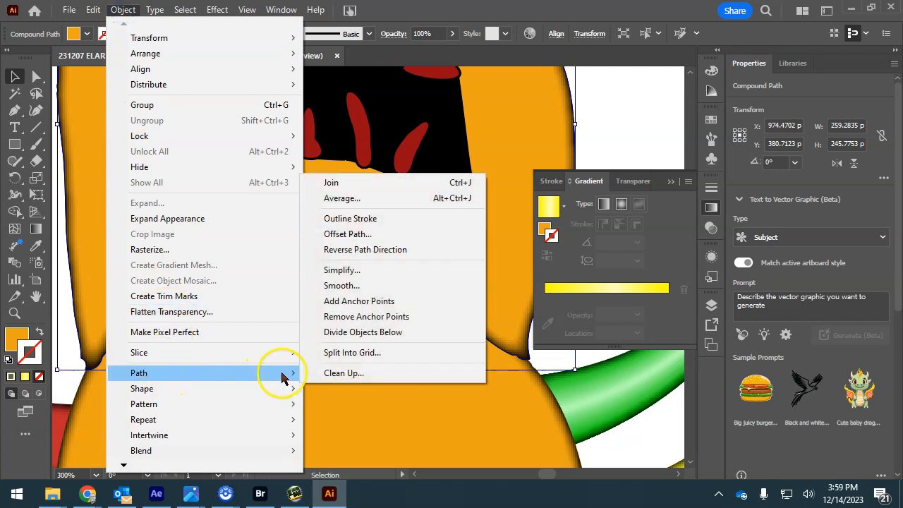
{"action": "left_click", "coordinate": [351, 286]}
{"action": "left_click_drag", "start_coordinate": [324, 283], "coordinate": [353, 282]}
- Nudge the head shape slightly down and select the black mouth group
{"action": "left_click", "coordinate": [17, 79]}
{"action": "left_click", "coordinate": [173, 210]}
{"action": "left_click_drag", "start_coordinate": [173, 207], "coordinate": [174, 226]}
{"action": "left_click", "coordinate": [247, 105]}
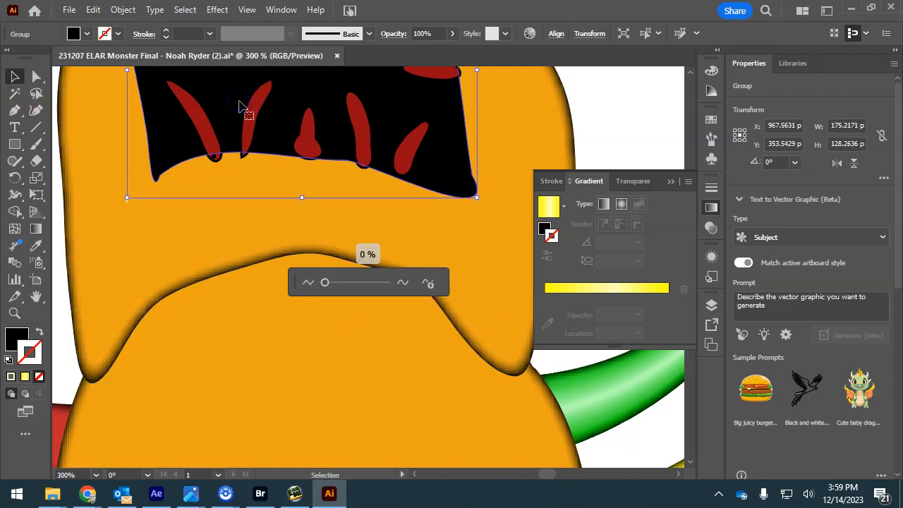
- Target the Teeth layer with the mouth and drag both slightly down and right on the head
{"action": "left_click", "coordinate": [712, 305]}
{"action": "left_click", "coordinate": [674, 126], "text": "shift"}
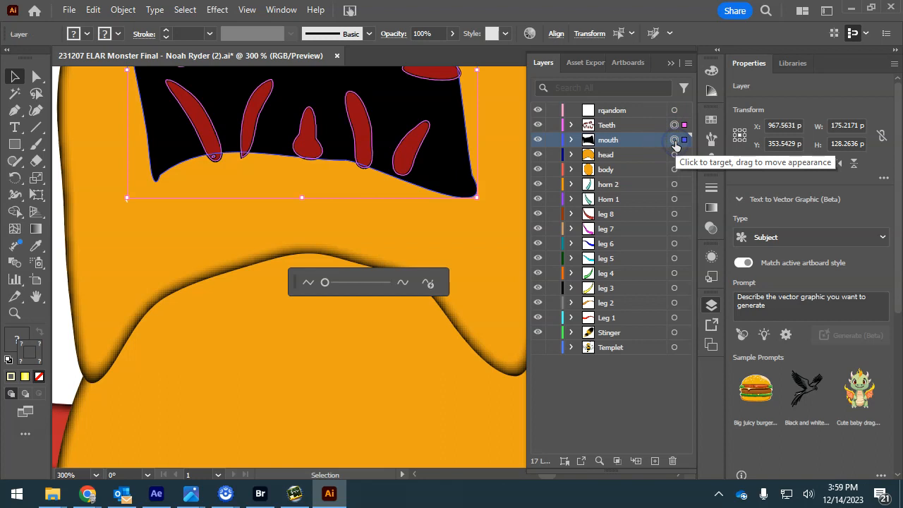
{"action": "key", "text": "ctrl+minus"}
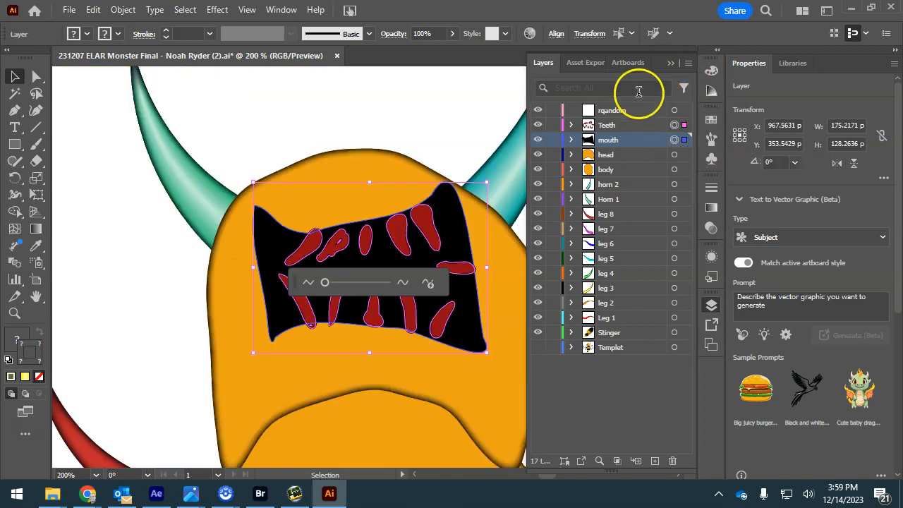
{"action": "left_click_drag", "start_coordinate": [388, 258], "coordinate": [397, 284]}
{"action": "left_click", "coordinate": [410, 323]}
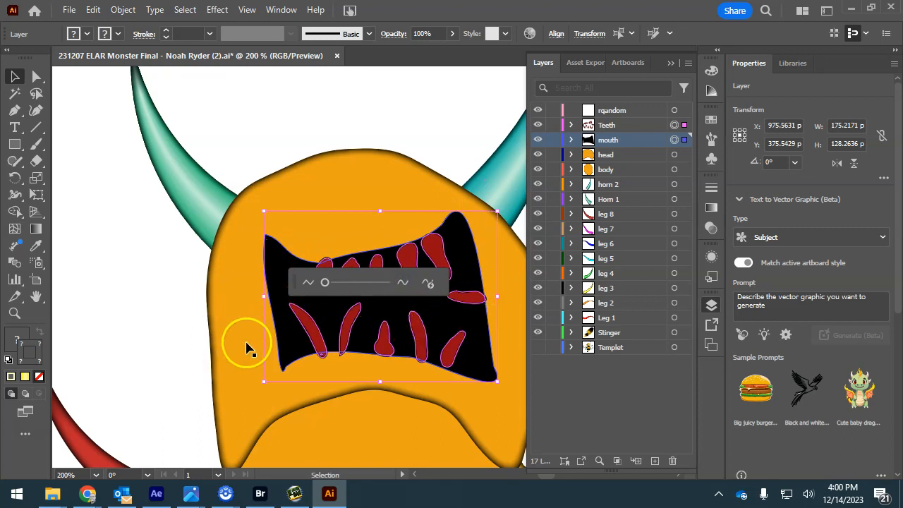
{"action": "scroll", "coordinate": [303, 360], "scroll_direction": "down", "scroll_amount": 4}
{"action": "scroll", "coordinate": [304, 360], "scroll_direction": "right", "scroll_amount": 2}
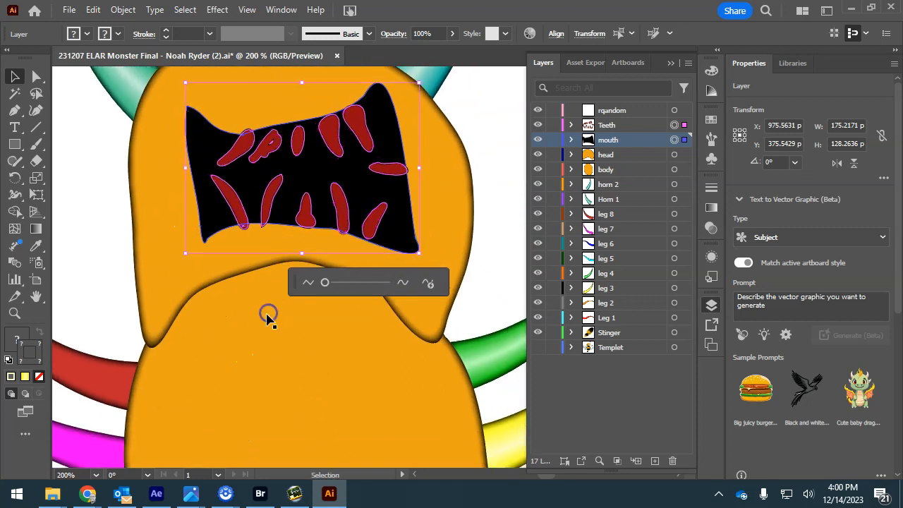
{"action": "left_click", "coordinate": [199, 268]}
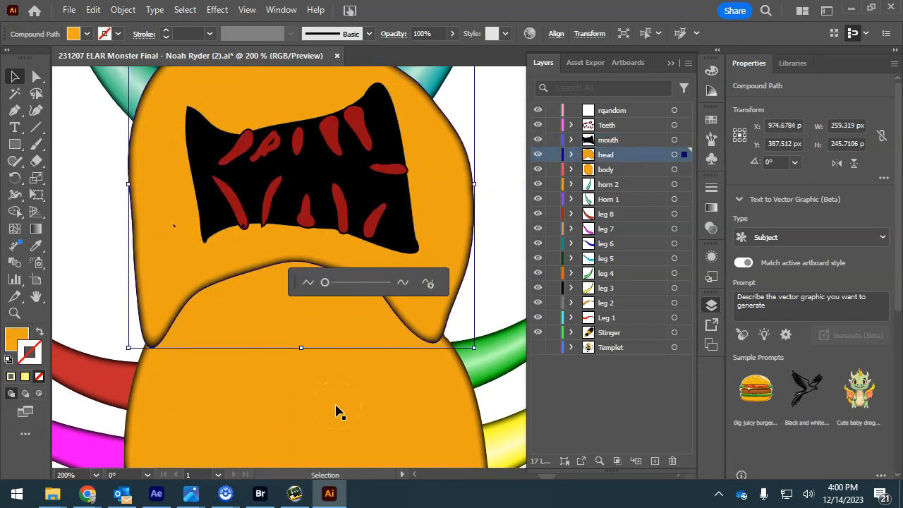
- Open Drop Shadow for the head, previewing Multiply at 64% opacity, 11 px Y offset, 5 px blur
{"action": "left_click", "coordinate": [122, 10]}
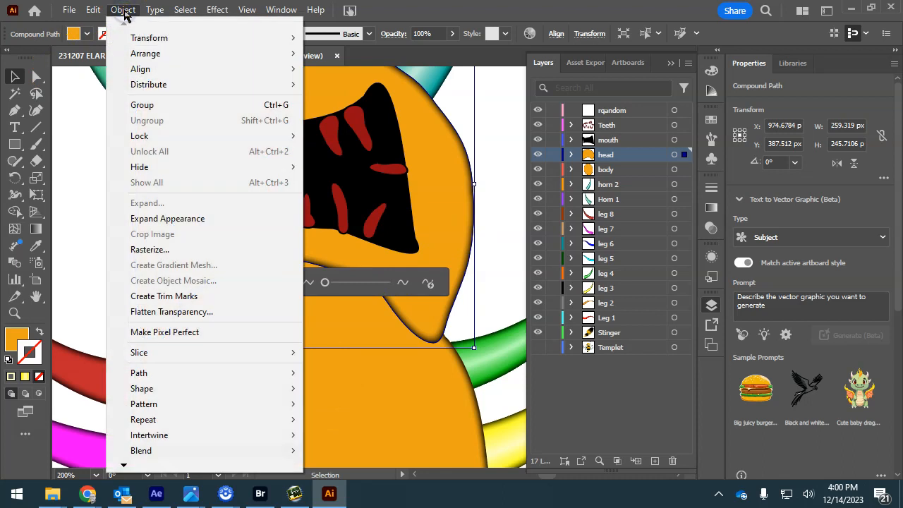
{"action": "mouse_move", "coordinate": [217, 10]}
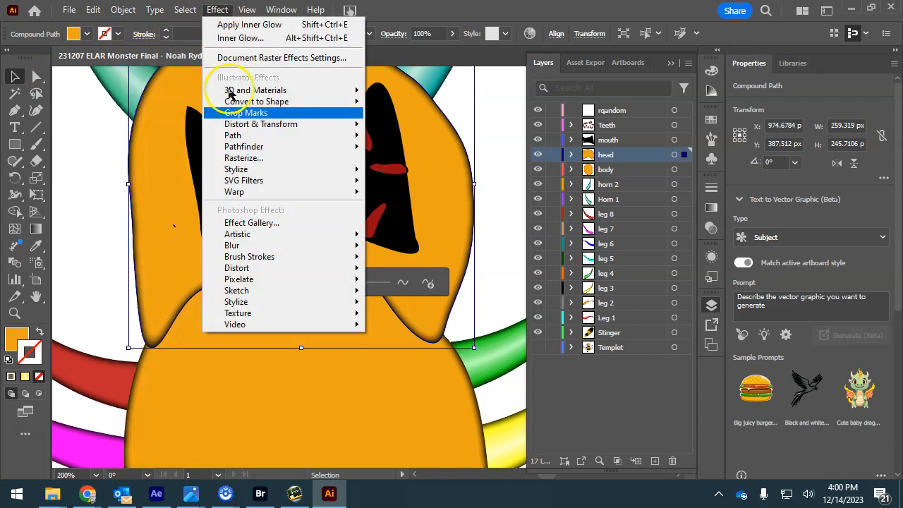
{"action": "mouse_move", "coordinate": [239, 171]}
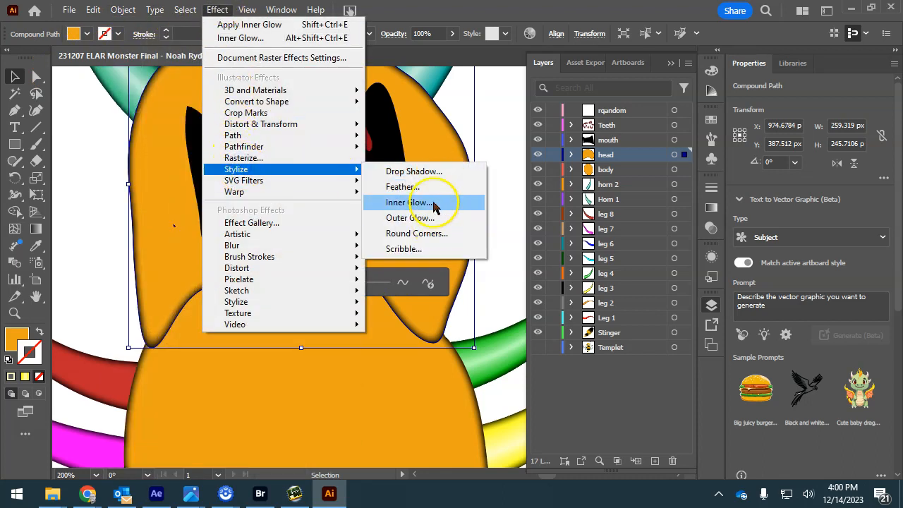
{"action": "left_click", "coordinate": [419, 172]}
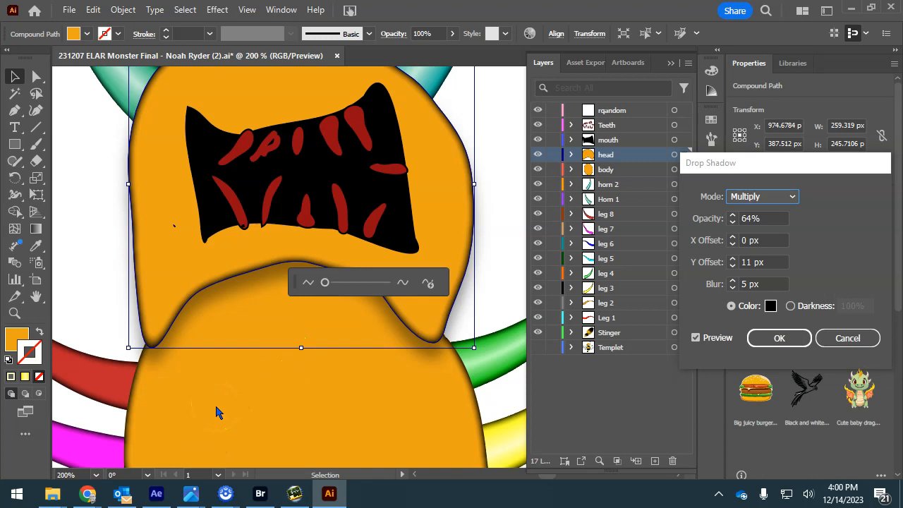
- Confirm the head's drop shadow and reapply the same drop shadow to the body shape
{"action": "left_click", "coordinate": [776, 337]}
{"action": "left_click", "coordinate": [349, 423]}
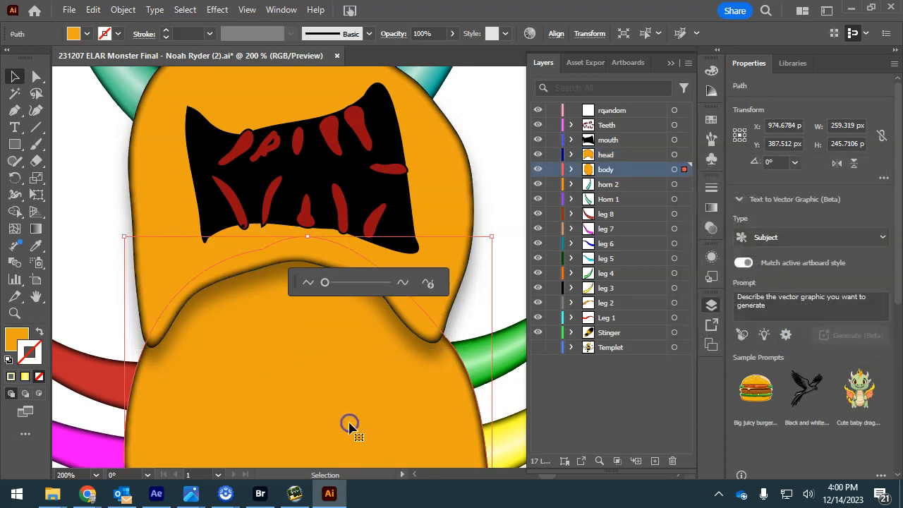
{"action": "key", "text": "ctrl+minus"}
{"action": "key", "text": "ctrl+minus"}
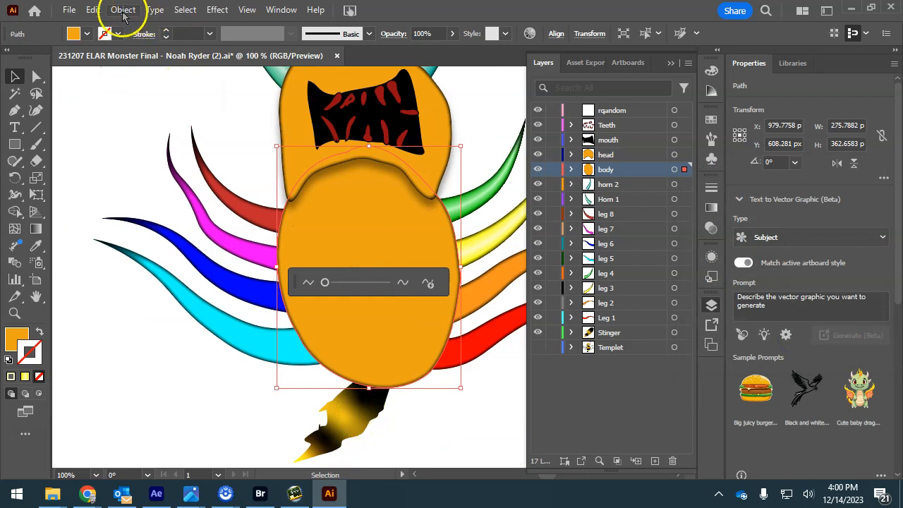
{"action": "left_click", "coordinate": [217, 11]}
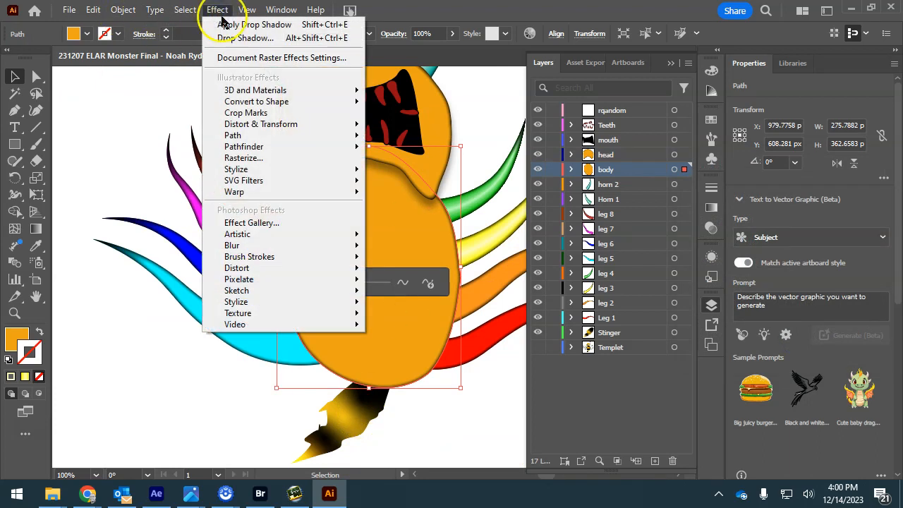
{"action": "left_click", "coordinate": [233, 24]}
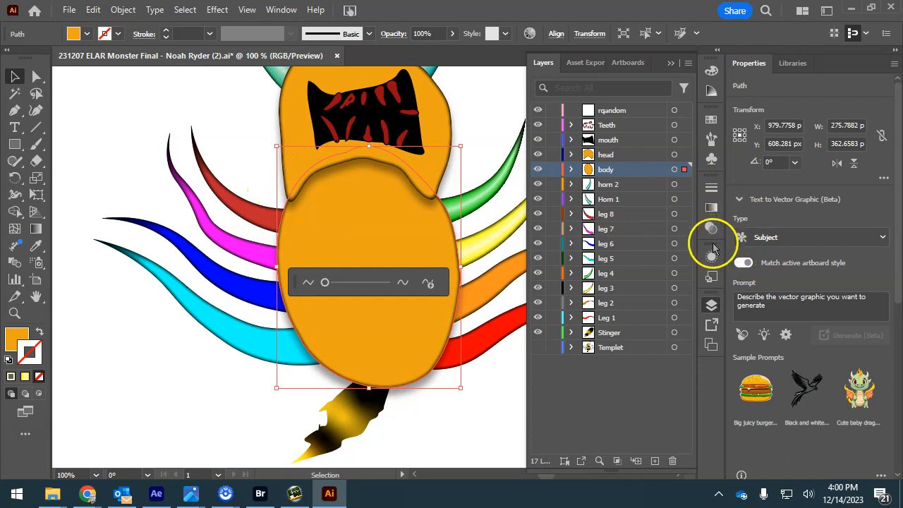
- Change the body's drop shadow to 7 px Y offset and 82% opacity
{"action": "left_click", "coordinate": [711, 258]}
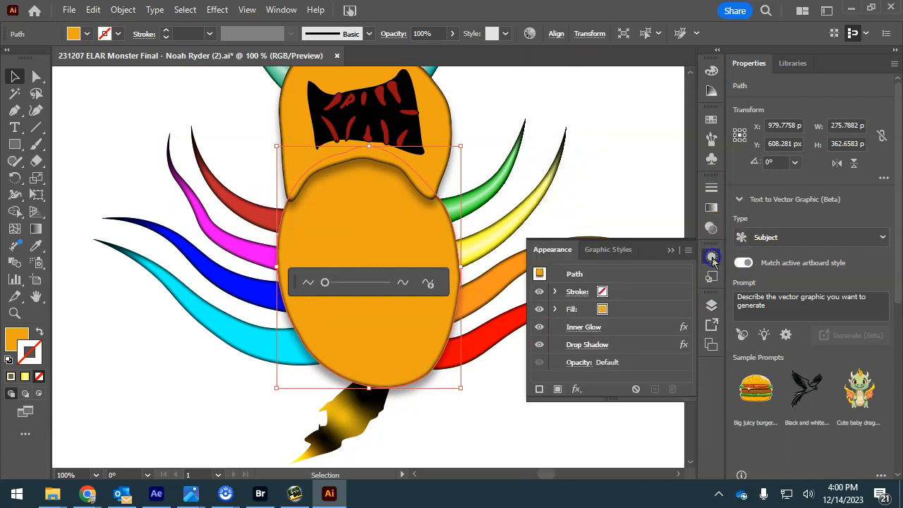
{"action": "left_click", "coordinate": [596, 346]}
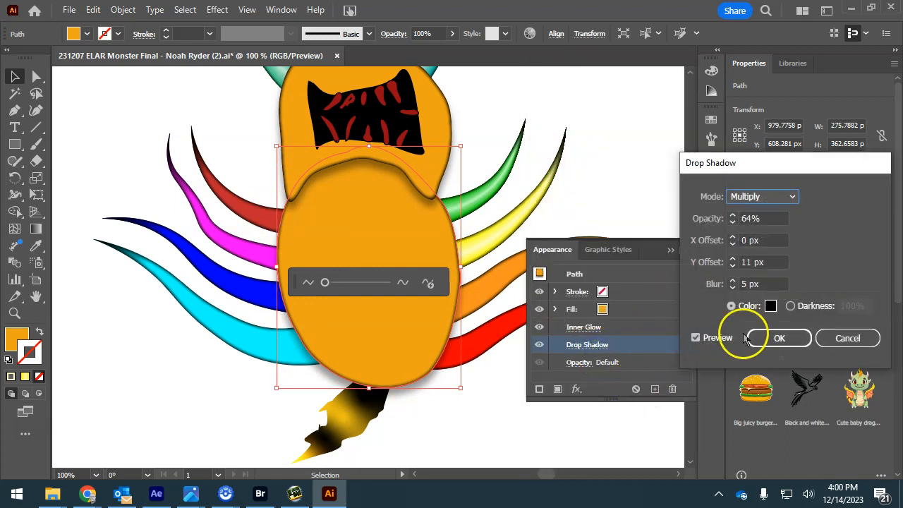
{"action": "left_click", "coordinate": [733, 271]}
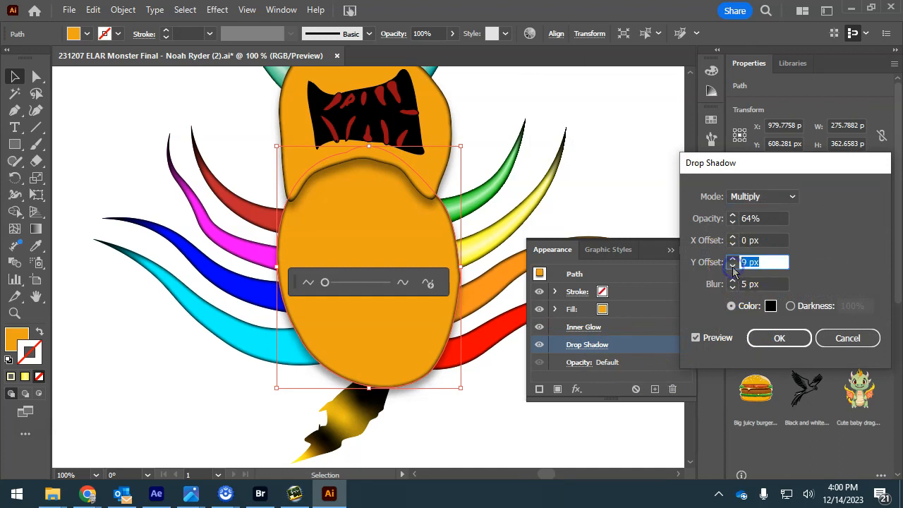
{"action": "double_click", "coordinate": [733, 216]}
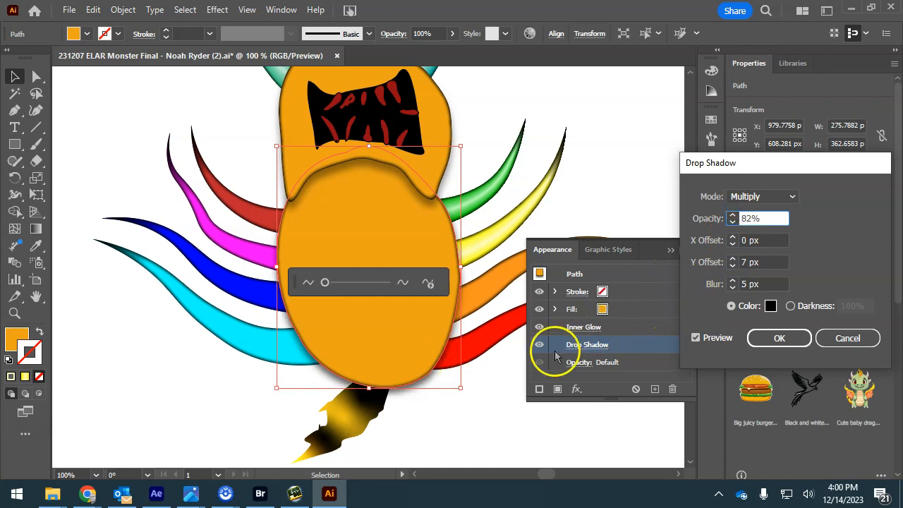
{"action": "left_click", "coordinate": [779, 338]}
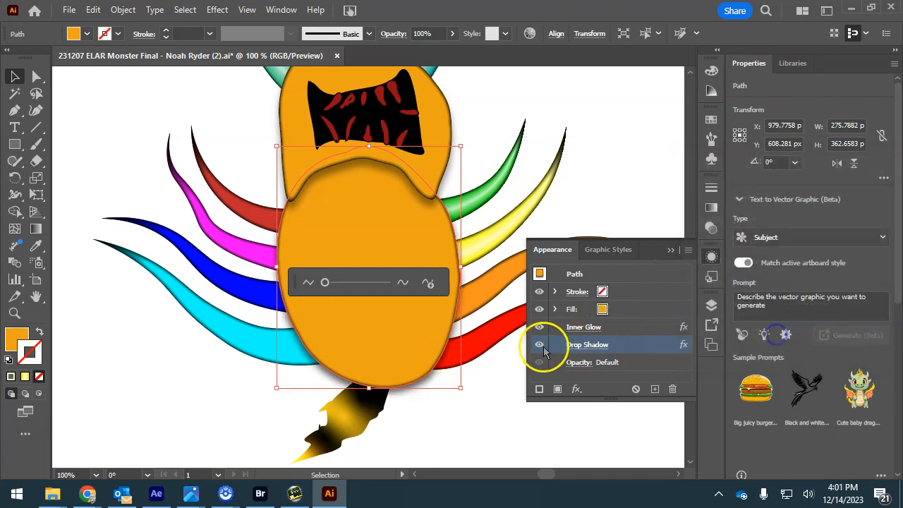
{"action": "left_click", "coordinate": [539, 345]}
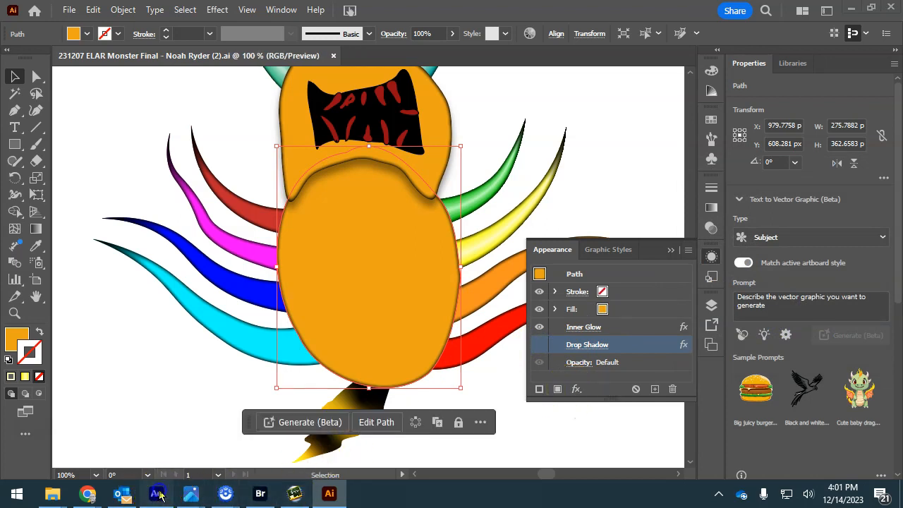
{"action": "left_click", "coordinate": [156, 494]}
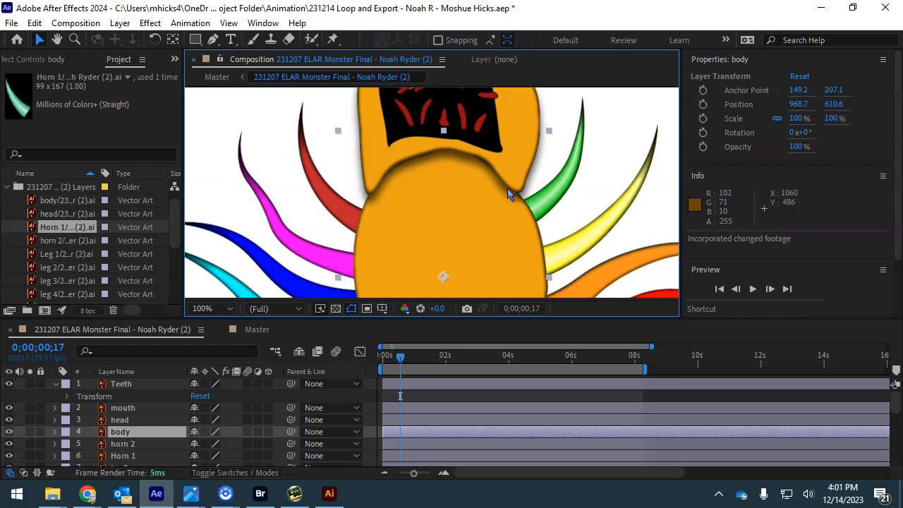
- Pan the composition to the monster's head and select the mouth artwork's layer
{"action": "key", "text": "h"}
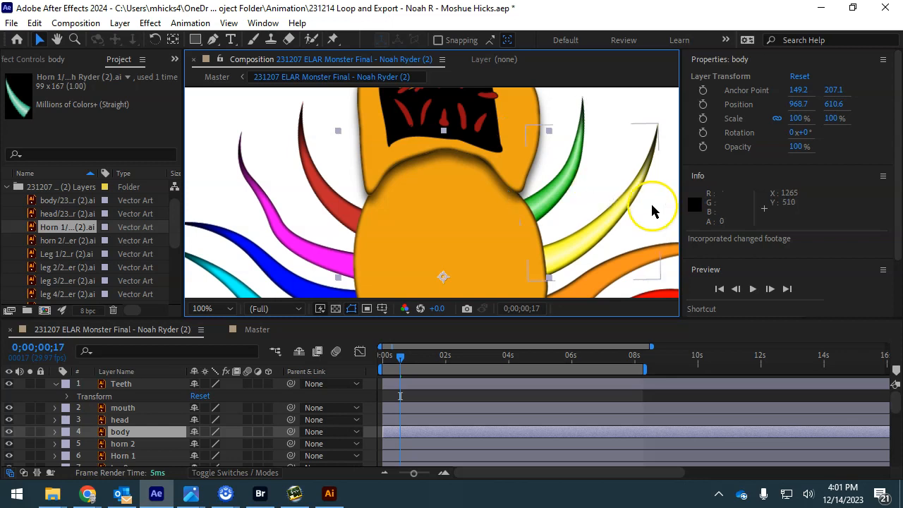
{"action": "left_click_drag", "start_coordinate": [557, 146], "coordinate": [531, 224]}
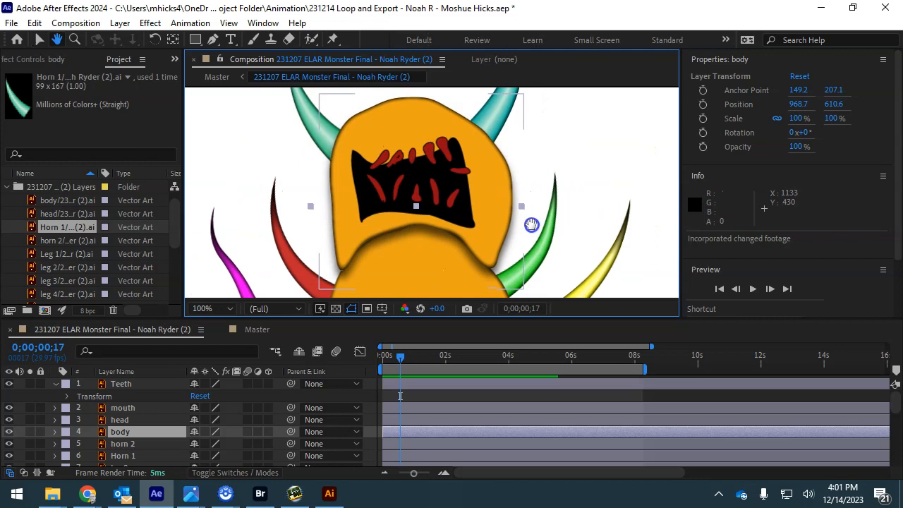
{"action": "key", "text": "v"}
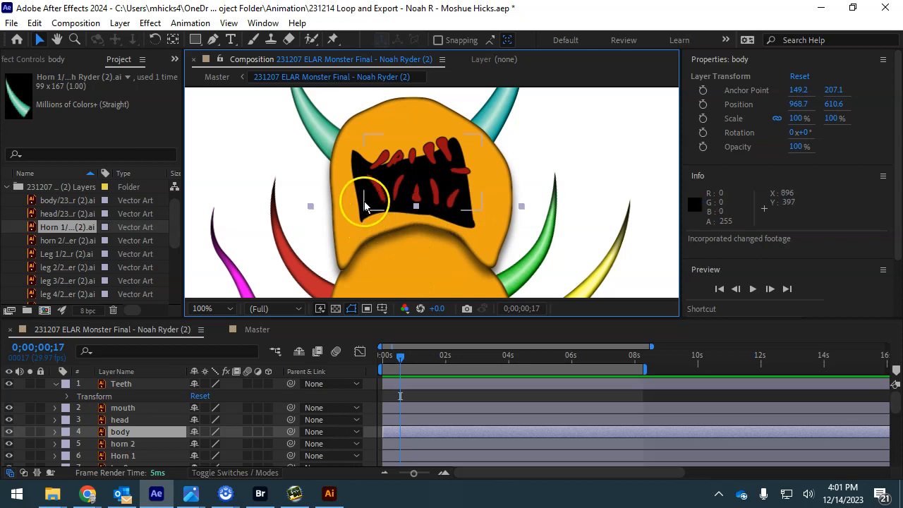
{"action": "left_click", "coordinate": [354, 171]}
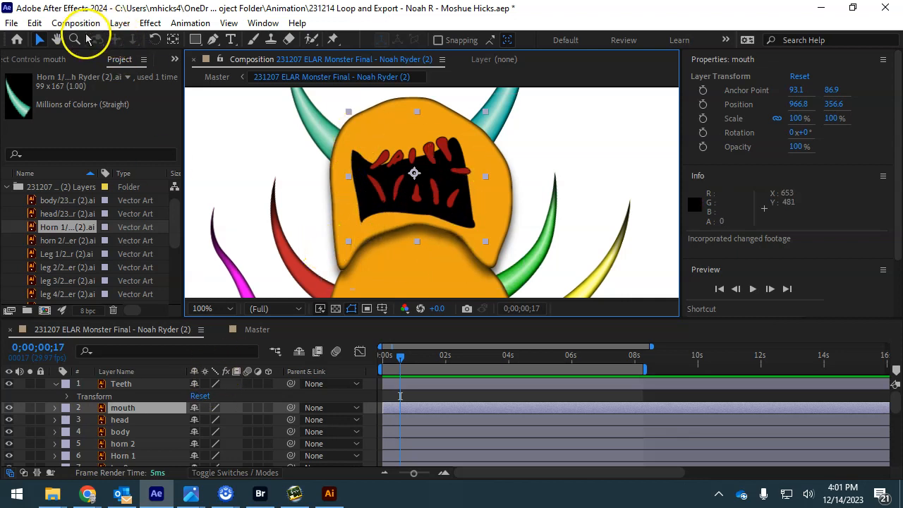
- Add an Inner Glow layer style to the mouth layer and select it in the timeline
{"action": "right_click", "coordinate": [119, 414]}
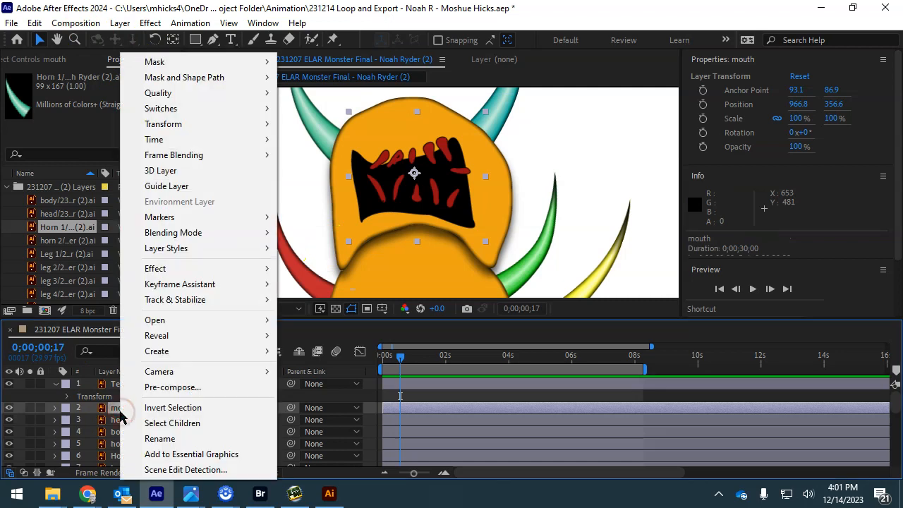
{"action": "left_click", "coordinate": [182, 247]}
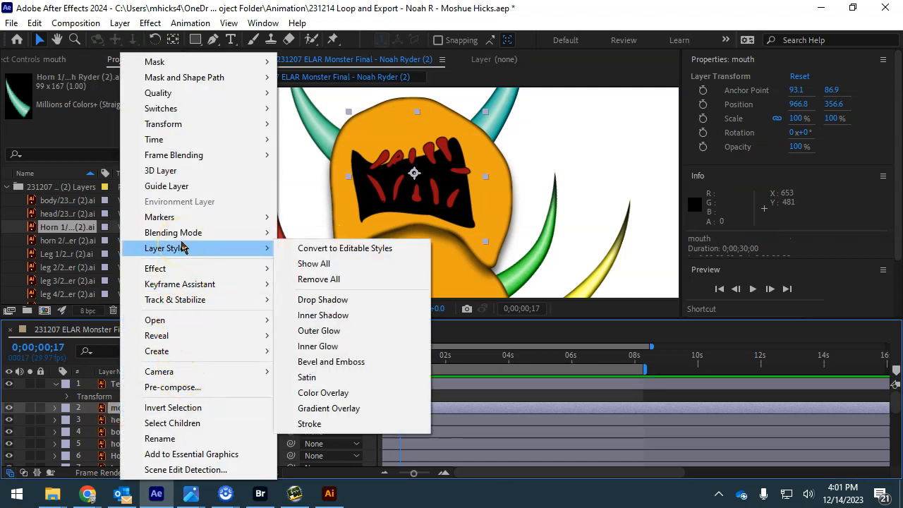
{"action": "left_click", "coordinate": [321, 346]}
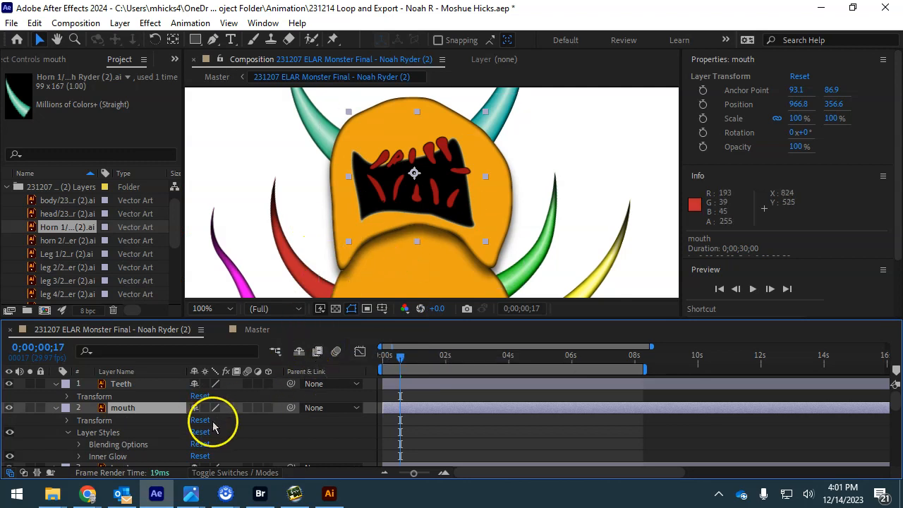
{"action": "scroll", "coordinate": [150, 434], "scroll_direction": "down", "scroll_amount": 1}
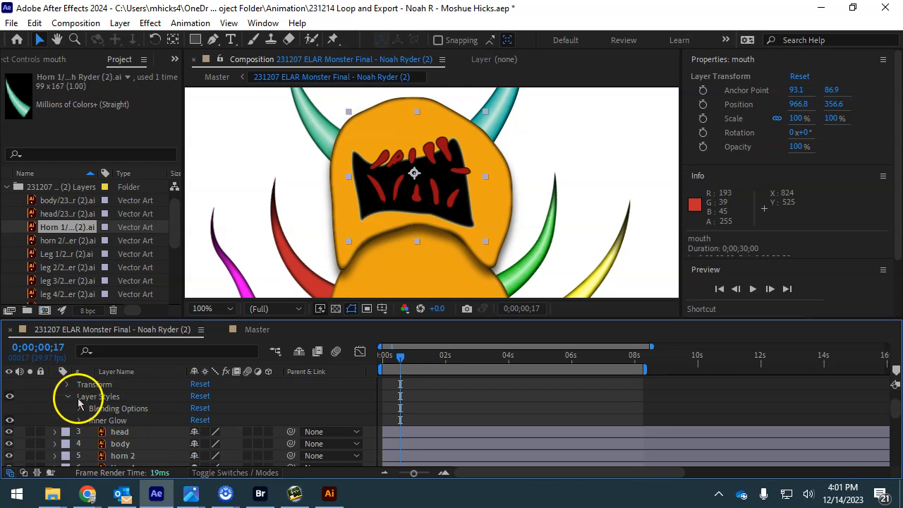
{"action": "left_click", "coordinate": [90, 422]}
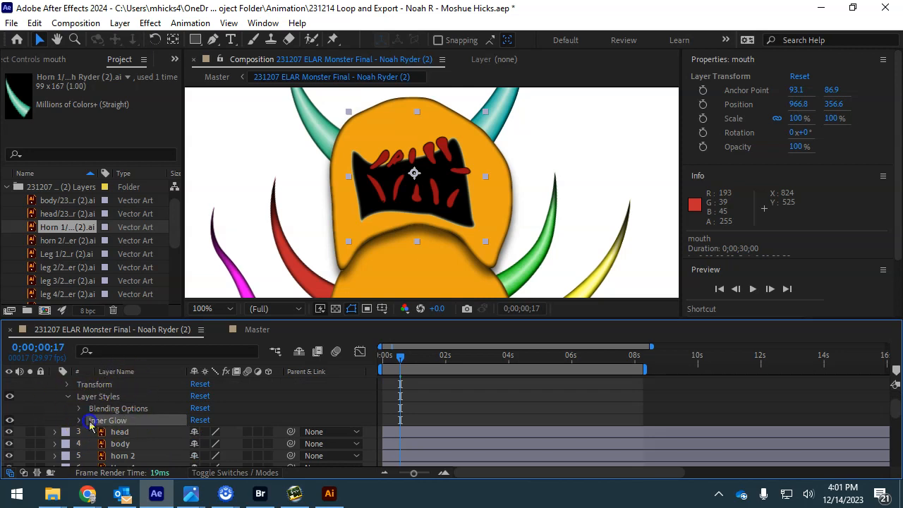
{"action": "scroll", "coordinate": [156, 374], "scroll_direction": "down", "scroll_amount": 2}
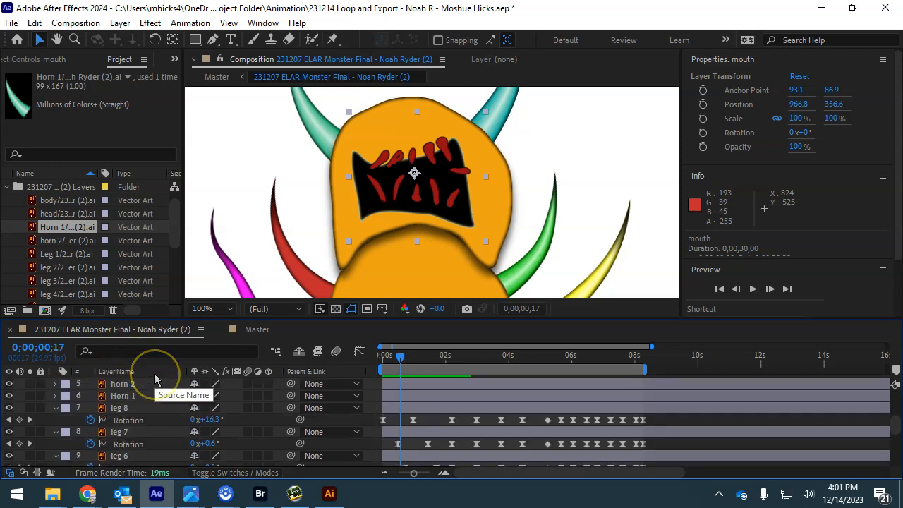
- Set the mouth's Inner Glow blend mode to Normal and its colour to saturated red
{"action": "left_click", "coordinate": [78, 384]}
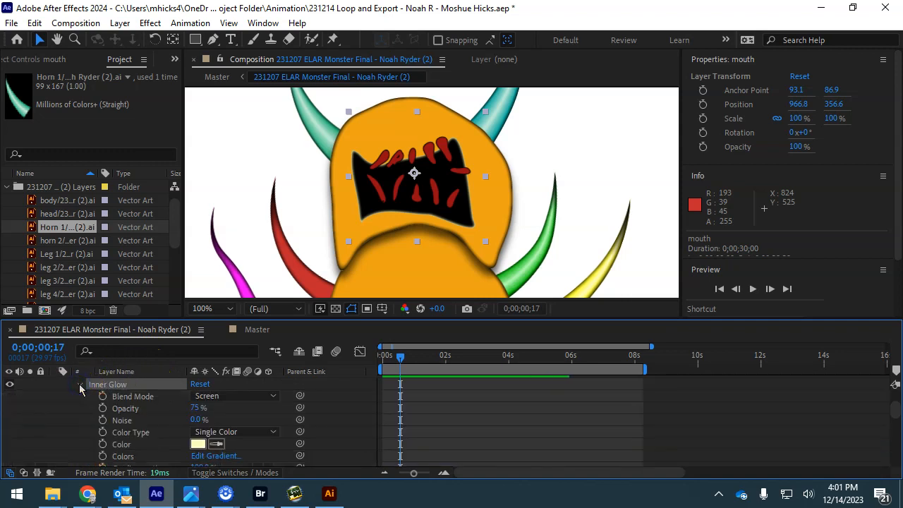
{"action": "left_click", "coordinate": [236, 399]}
{"action": "left_click", "coordinate": [262, 36]}
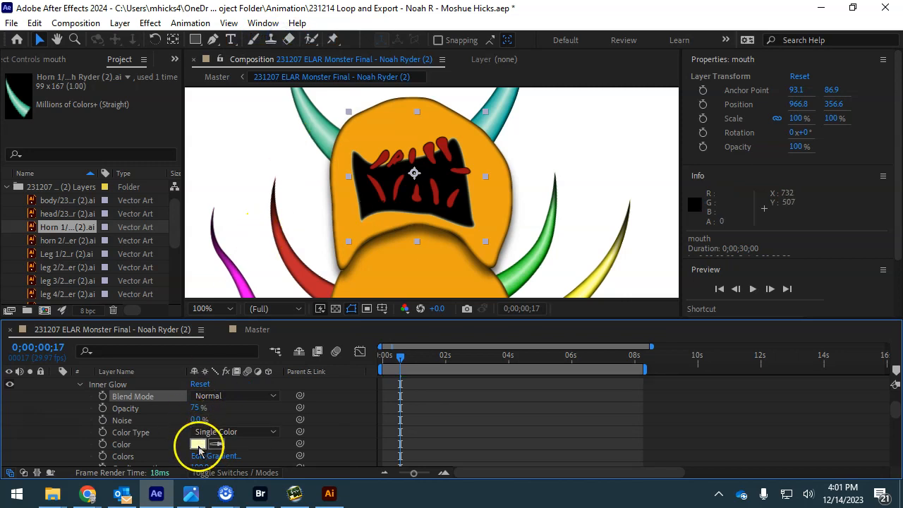
{"action": "left_click", "coordinate": [198, 444]}
{"action": "left_click_drag", "start_coordinate": [562, 178], "coordinate": [668, 131]}
{"action": "left_click_drag", "start_coordinate": [674, 202], "coordinate": [693, 145]}
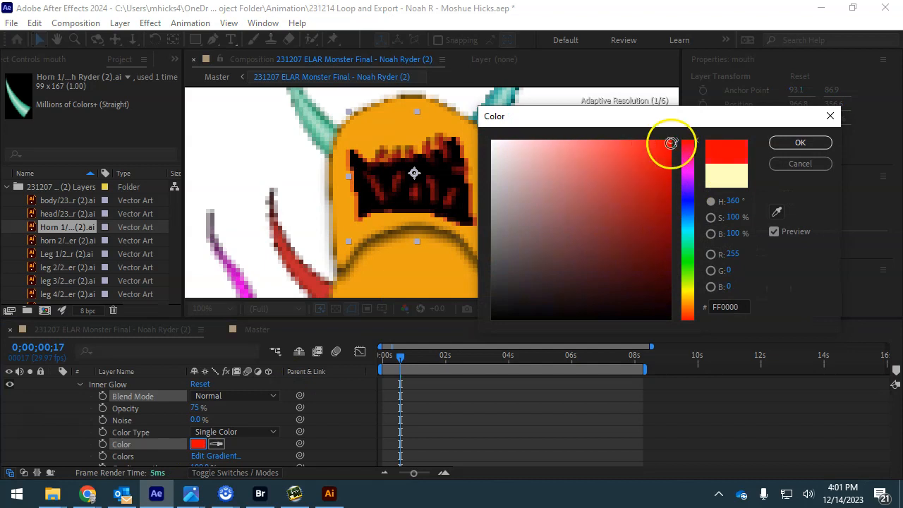
{"action": "left_click", "coordinate": [797, 144]}
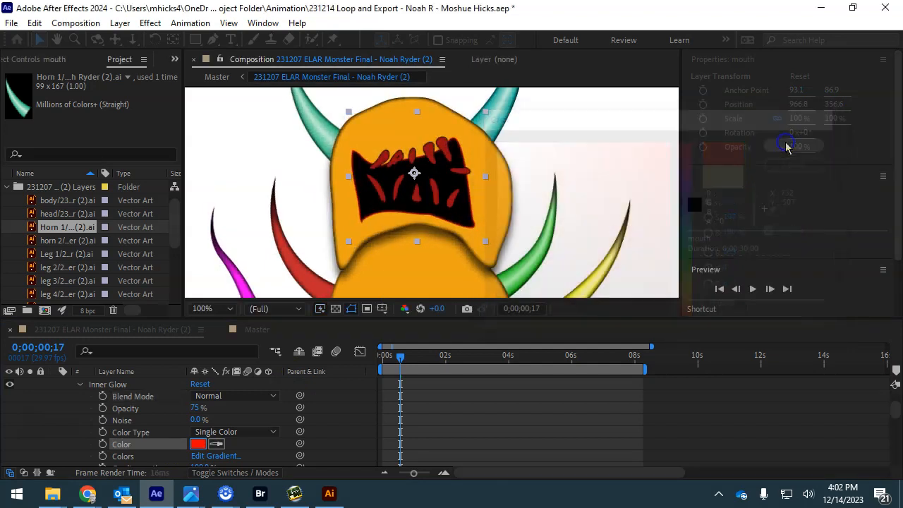
- Raise the Inner Glow opacity to 100% and size to 17, then reselect the mouth layer
{"action": "left_click_drag", "start_coordinate": [191, 409], "coordinate": [345, 423]}
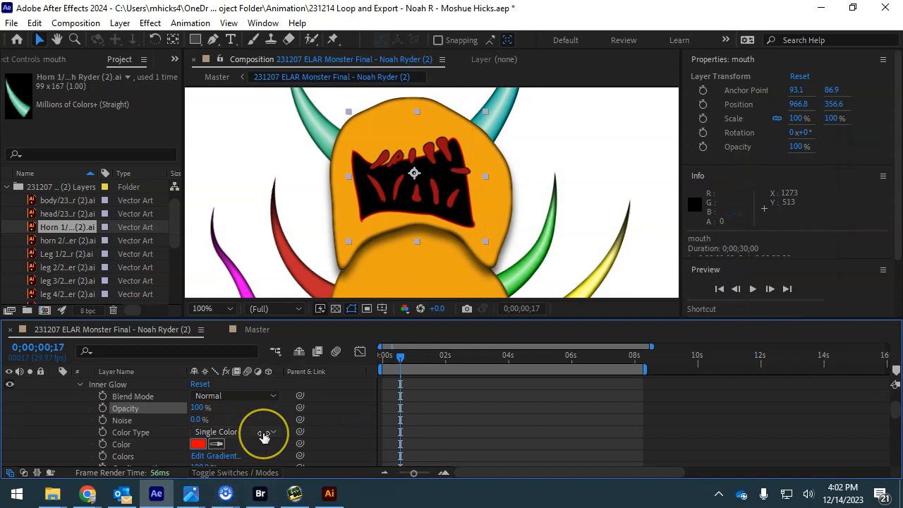
{"action": "scroll", "coordinate": [262, 433], "scroll_direction": "down", "scroll_amount": 3}
{"action": "left_click_drag", "start_coordinate": [195, 443], "coordinate": [202, 442]}
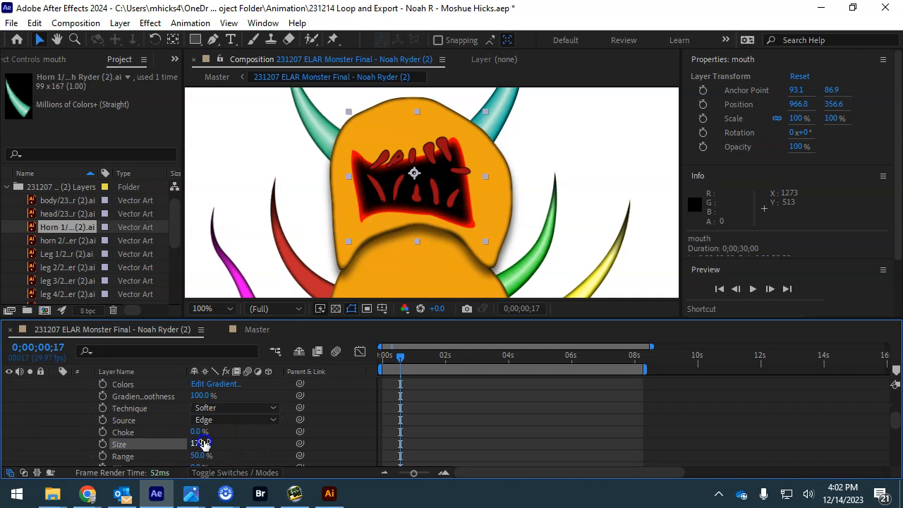
{"action": "scroll", "coordinate": [195, 451], "scroll_direction": "down", "scroll_amount": 3}
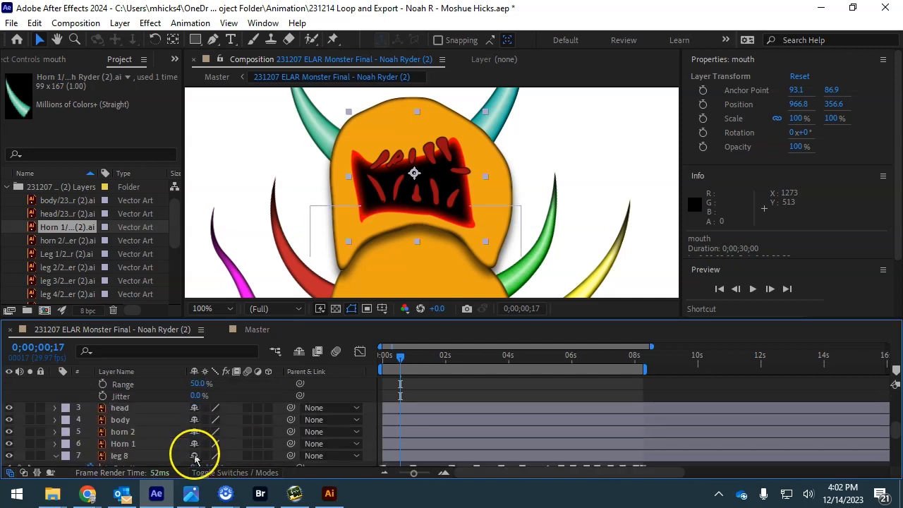
{"action": "scroll", "coordinate": [225, 408], "scroll_direction": "up", "scroll_amount": 1}
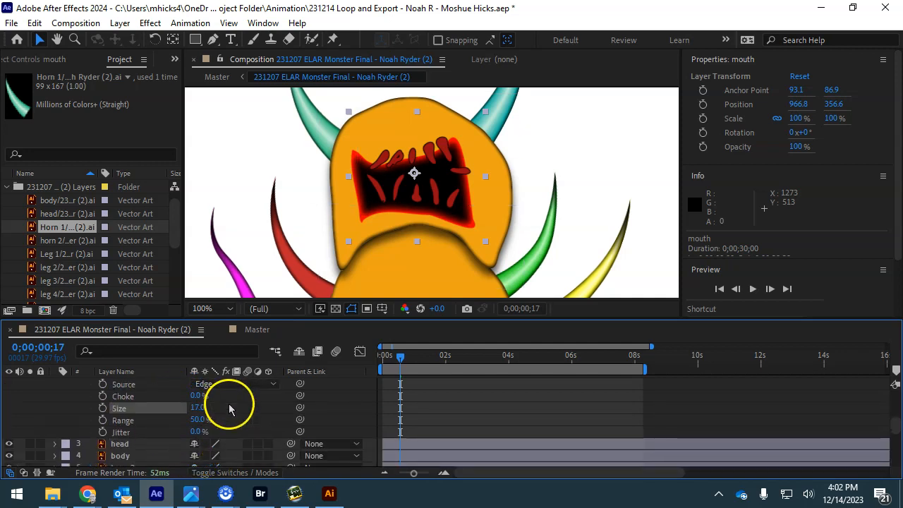
{"action": "scroll", "coordinate": [229, 408], "scroll_direction": "up", "scroll_amount": 1}
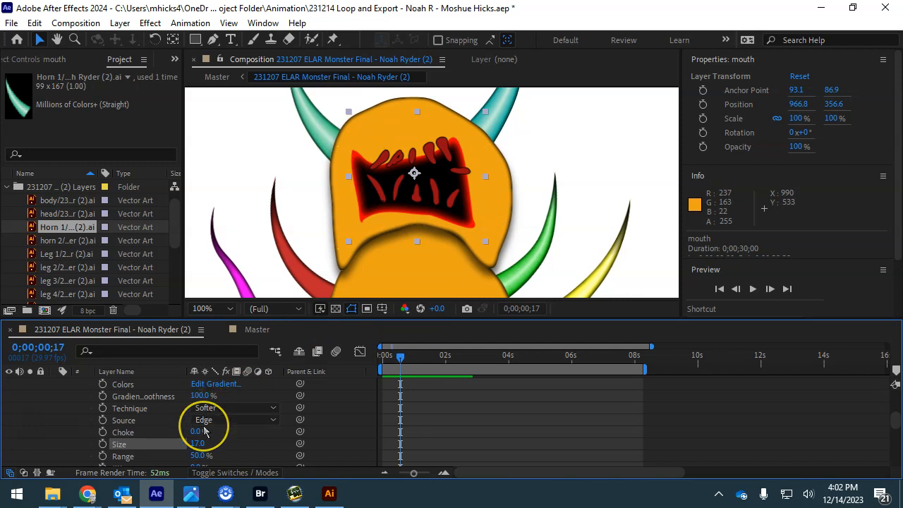
{"action": "scroll", "coordinate": [205, 431], "scroll_direction": "up", "scroll_amount": 4}
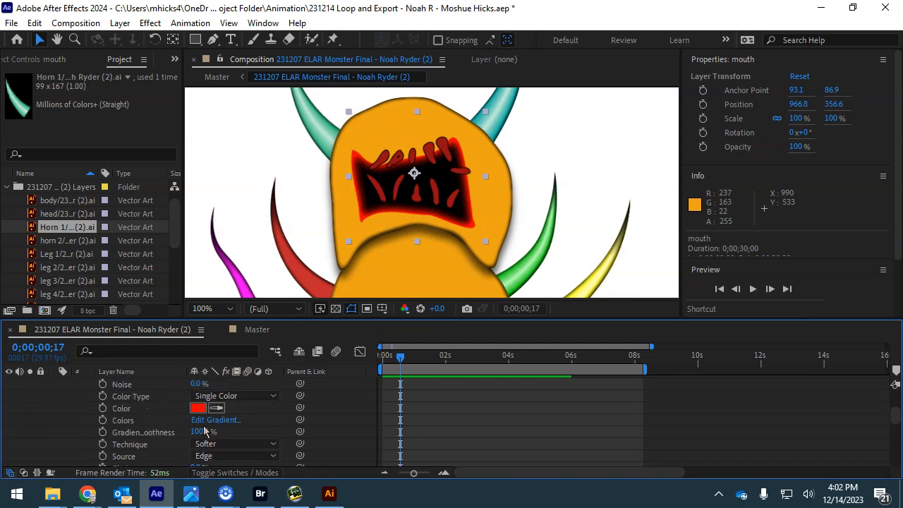
{"action": "left_click", "coordinate": [123, 408]}
- Add a Stroke layer style to the mouth layer and make its colour black
{"action": "right_click", "coordinate": [123, 409]}
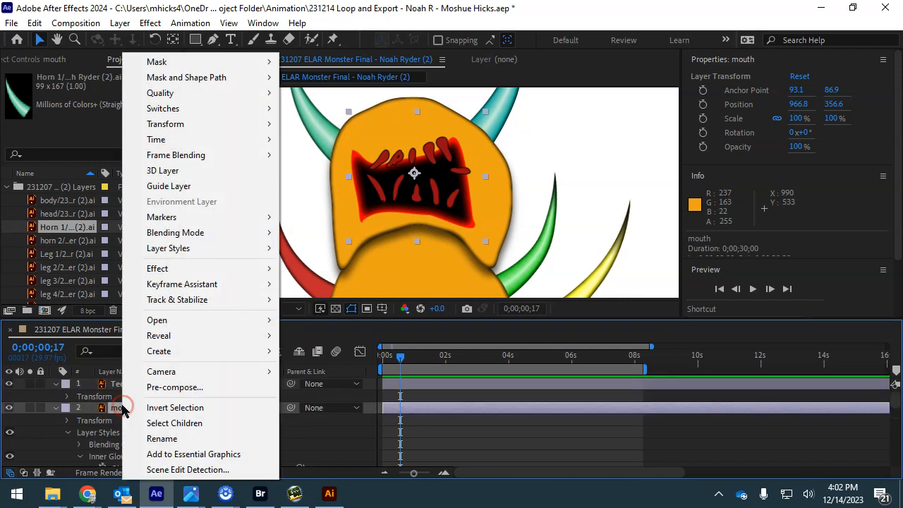
{"action": "mouse_move", "coordinate": [167, 251]}
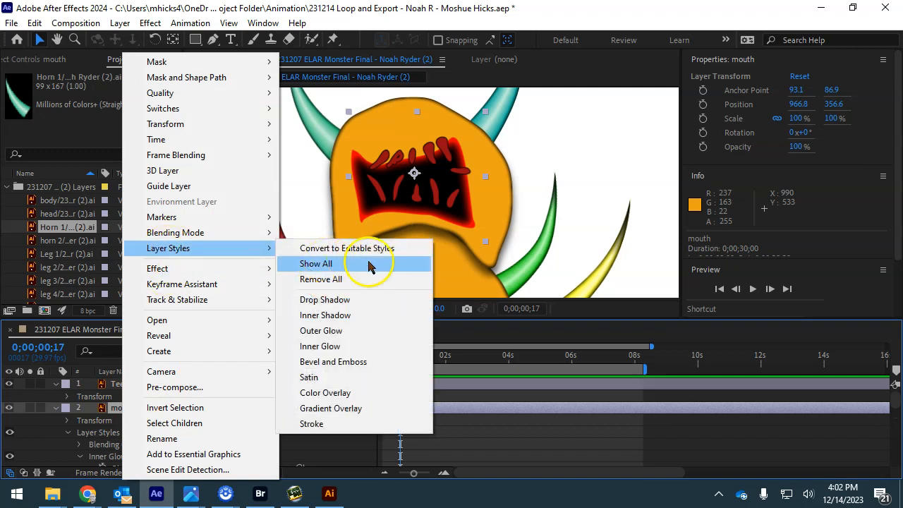
{"action": "left_click", "coordinate": [325, 424]}
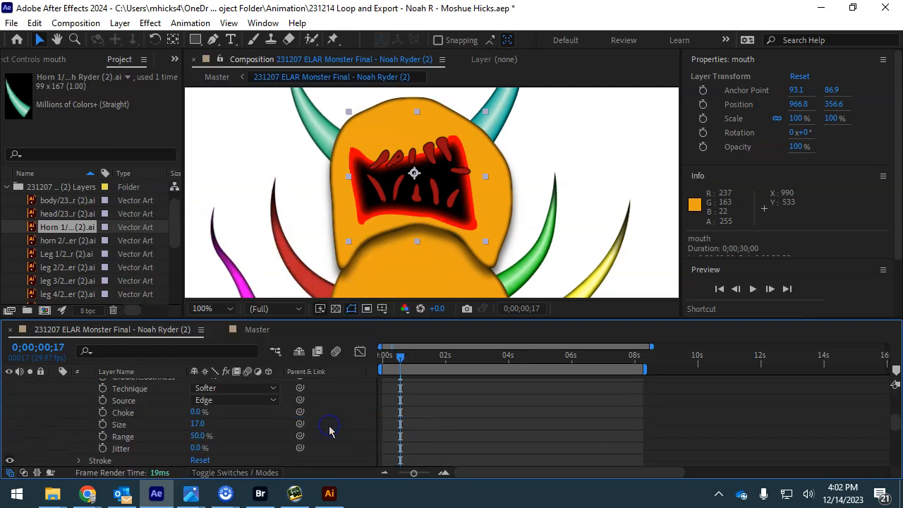
{"action": "scroll", "coordinate": [218, 430], "scroll_direction": "down", "scroll_amount": 3}
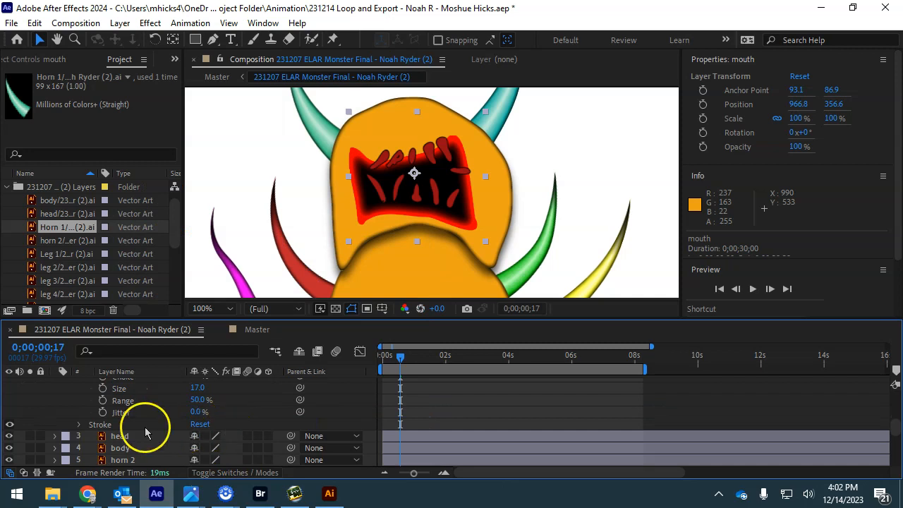
{"action": "left_click", "coordinate": [81, 425]}
{"action": "left_click", "coordinate": [197, 424]}
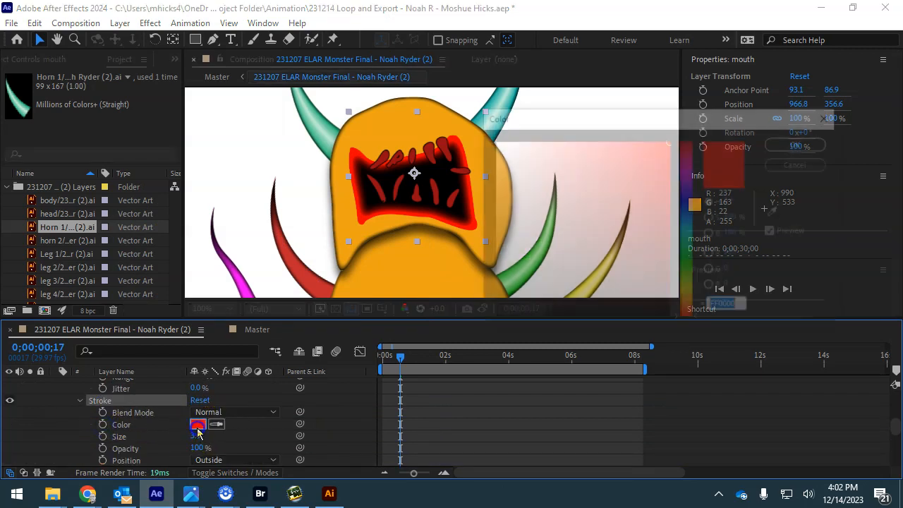
{"action": "left_click_drag", "start_coordinate": [604, 177], "coordinate": [529, 332]}
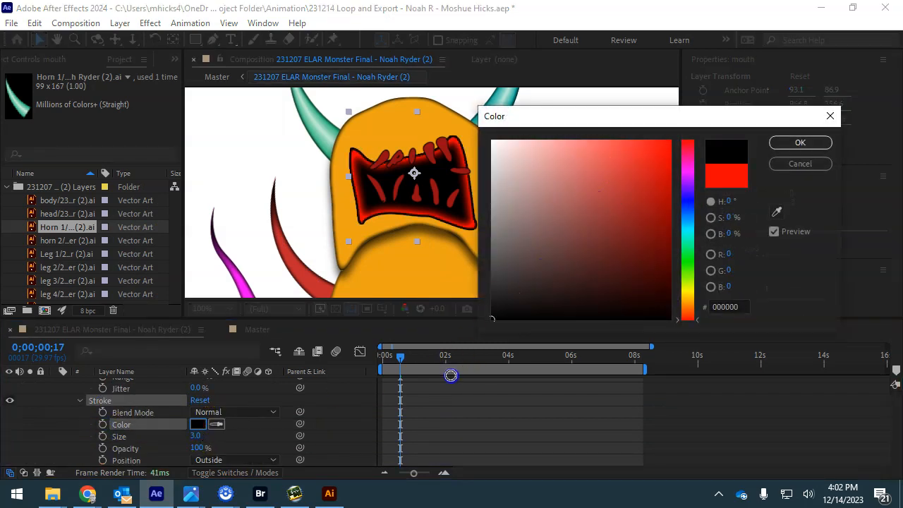
{"action": "left_click", "coordinate": [800, 142]}
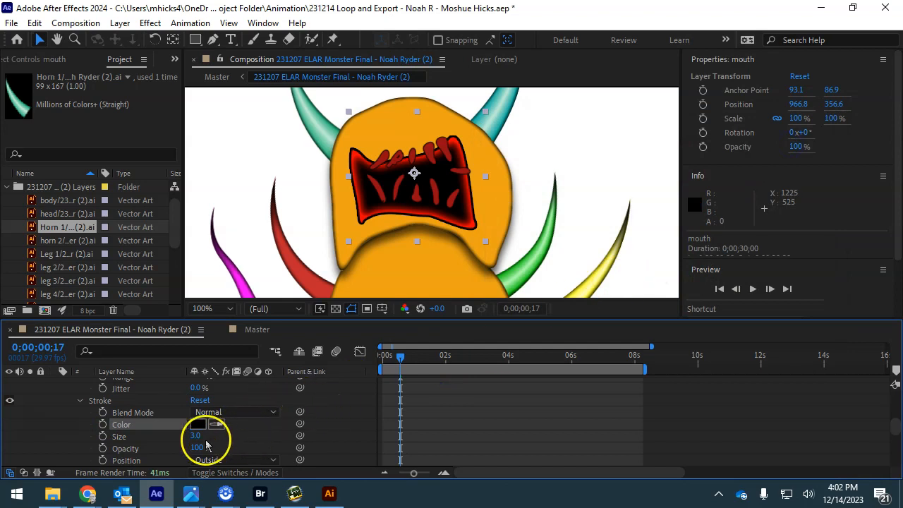
- Set the mouth stroke size to 1.0 and deselect the layer
{"action": "left_click_drag", "start_coordinate": [196, 437], "coordinate": [192, 437]}
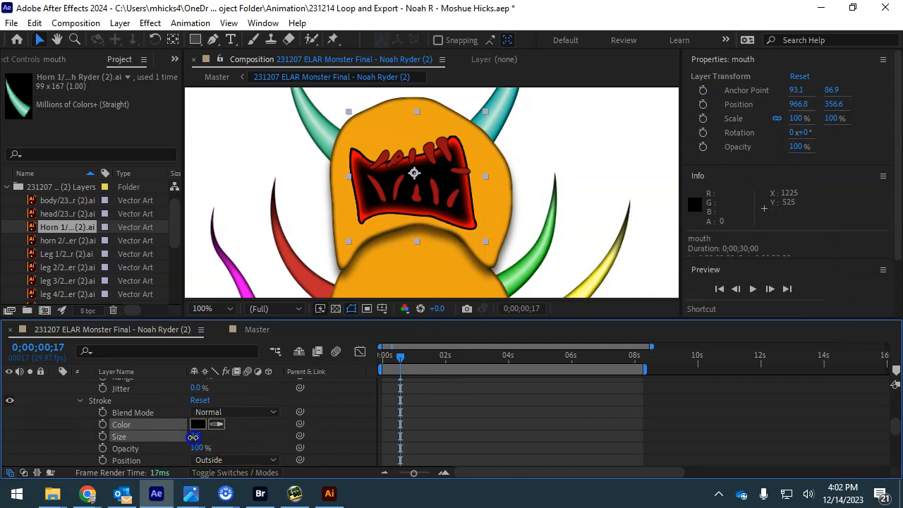
{"action": "left_click", "coordinate": [195, 437]}
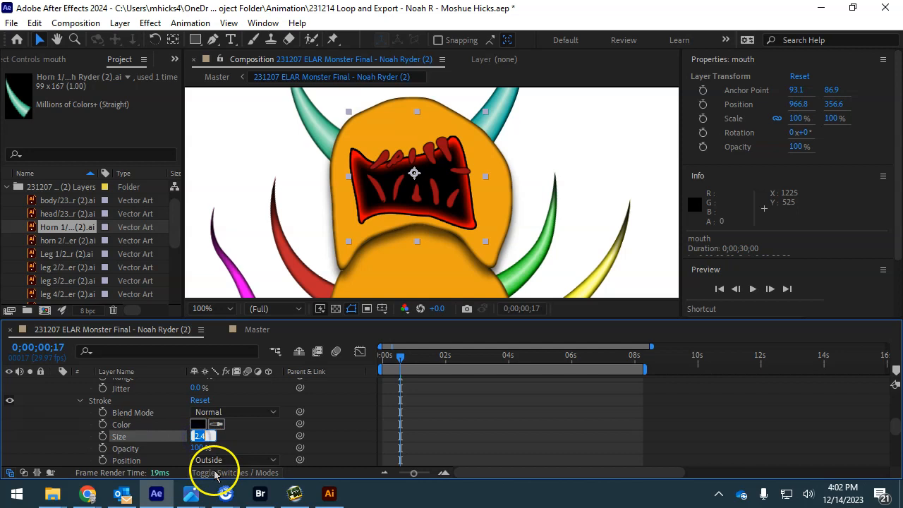
{"action": "type", "text": "1"}
{"action": "key", "text": "Return"}
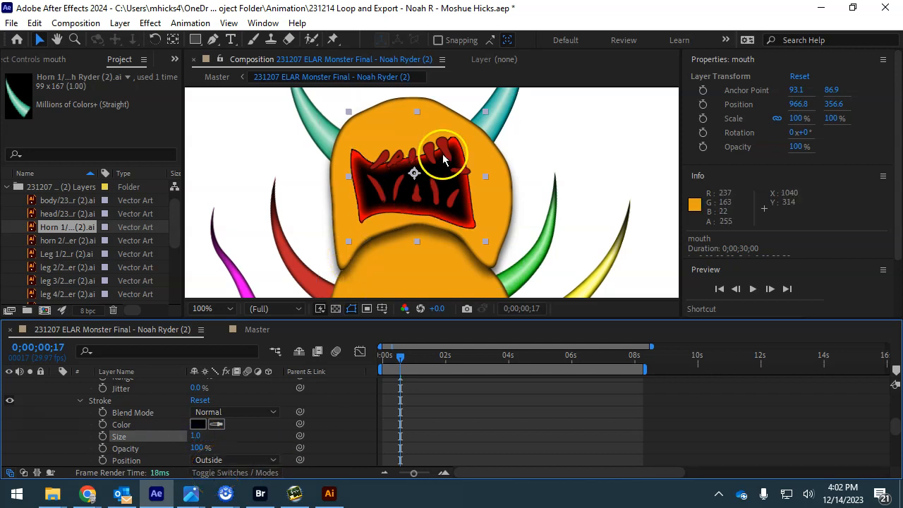
{"action": "left_click", "coordinate": [540, 131]}
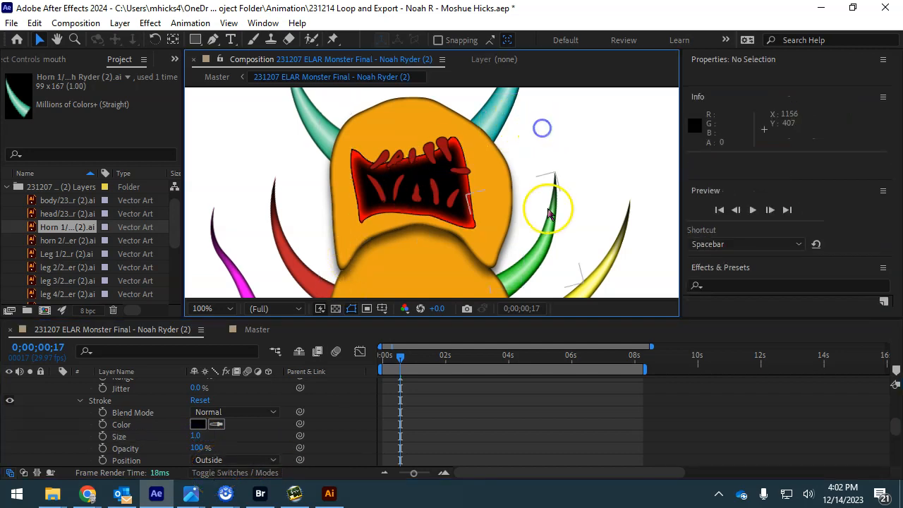
- Drag the teeth slightly lower in the mouth to position 960.1, 367.5
{"action": "left_click", "coordinate": [431, 204]}
{"action": "left_click_drag", "start_coordinate": [437, 201], "coordinate": [433, 206]}
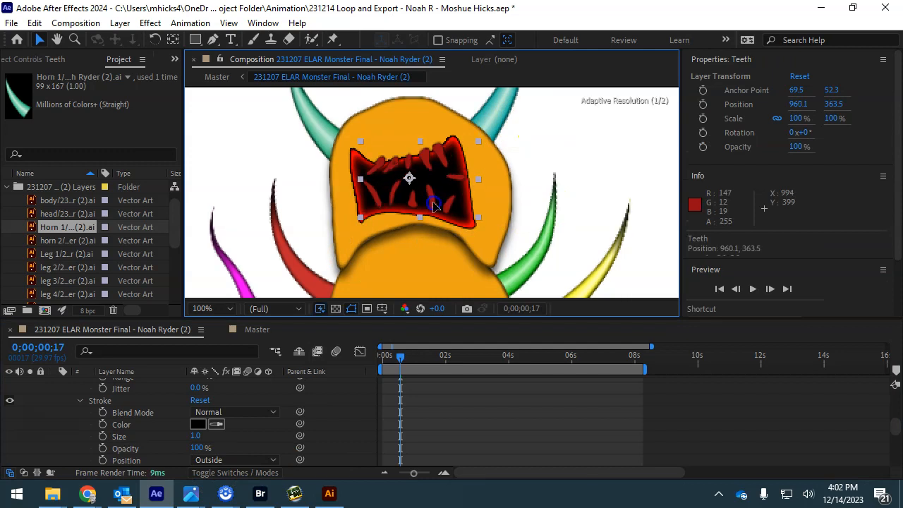
{"action": "left_click", "coordinate": [427, 201]}
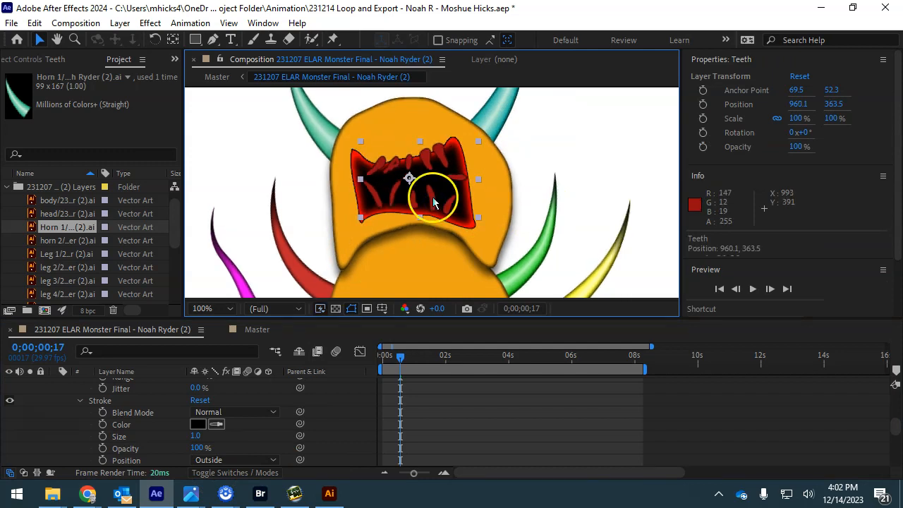
{"action": "left_click_drag", "start_coordinate": [434, 202], "coordinate": [434, 204]}
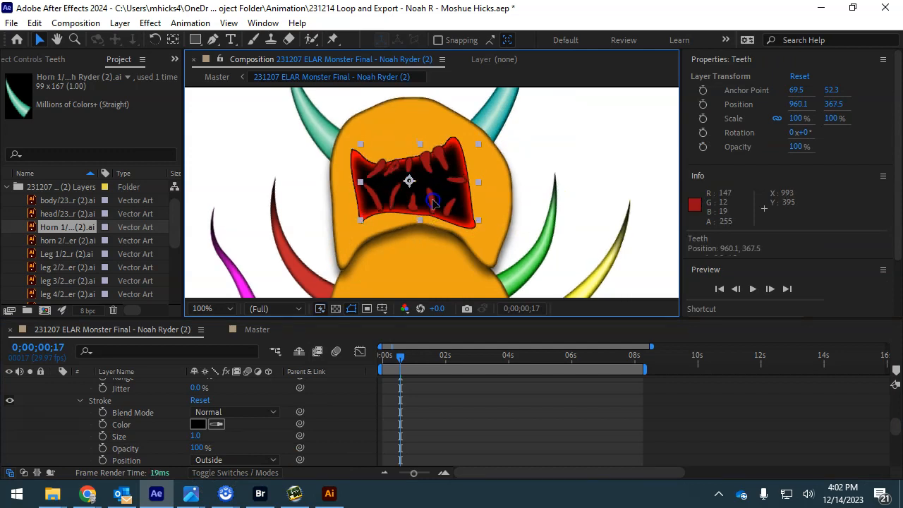